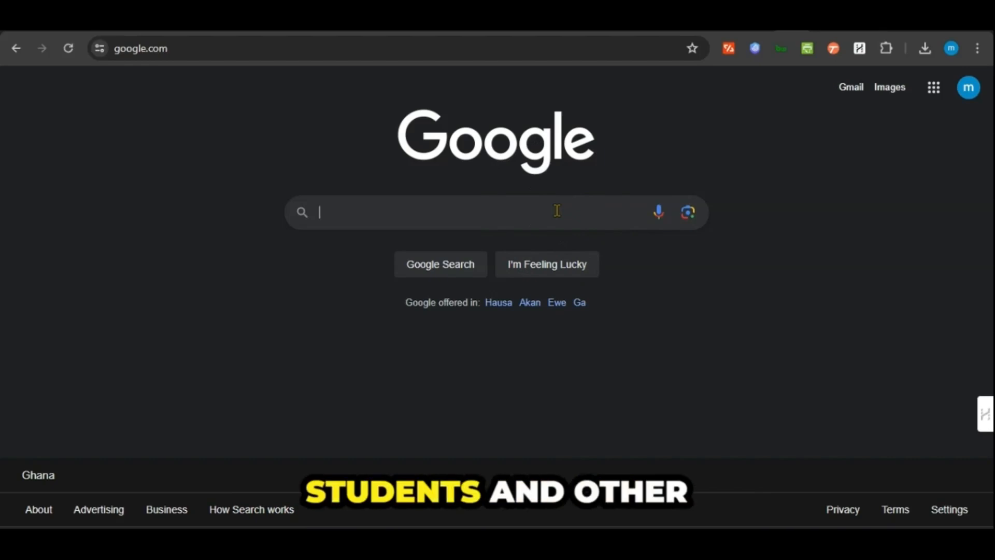
# - Search Google for HTTrack and open the official HTTrack Website Copier site from the results
pyautogui.write('HTTrack')
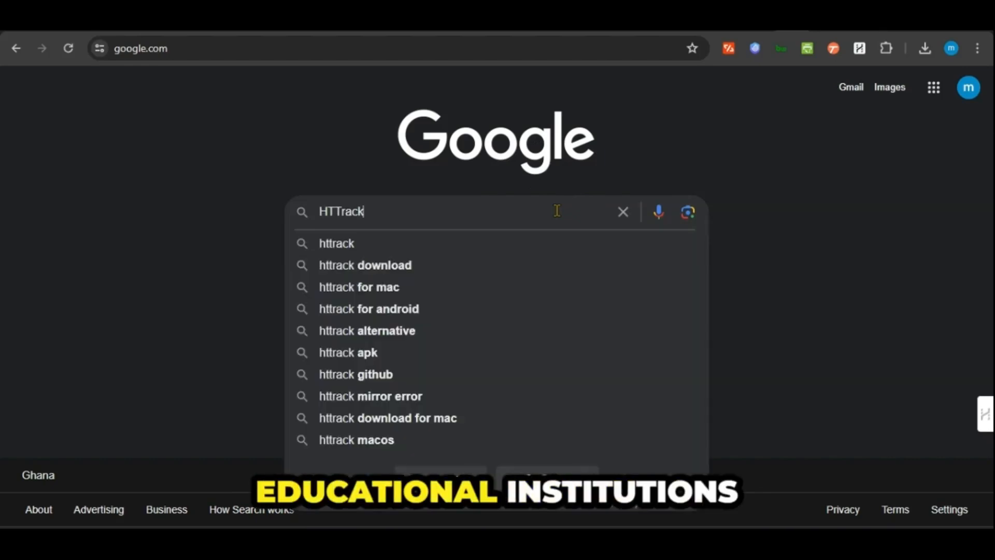
pyautogui.press('Return')
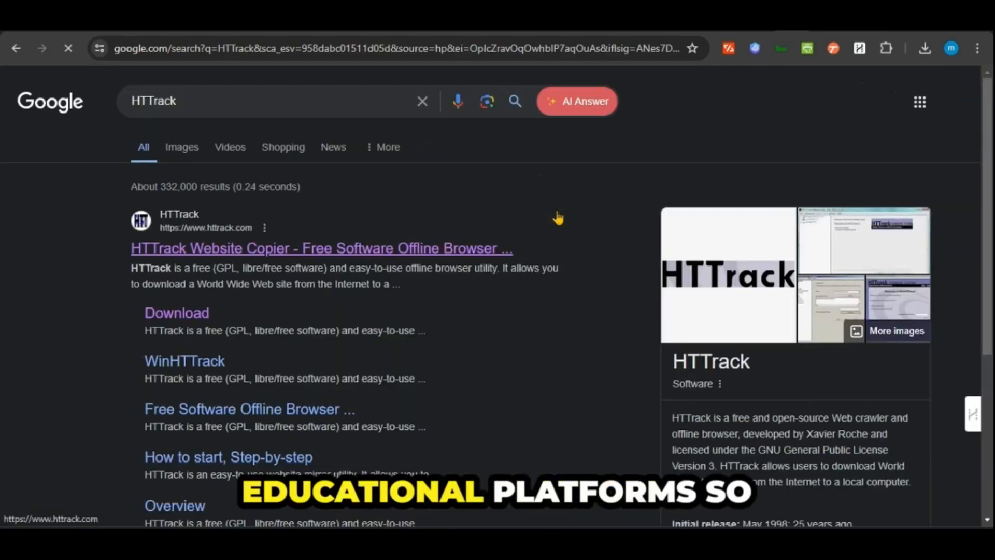
pyautogui.click(371, 249)
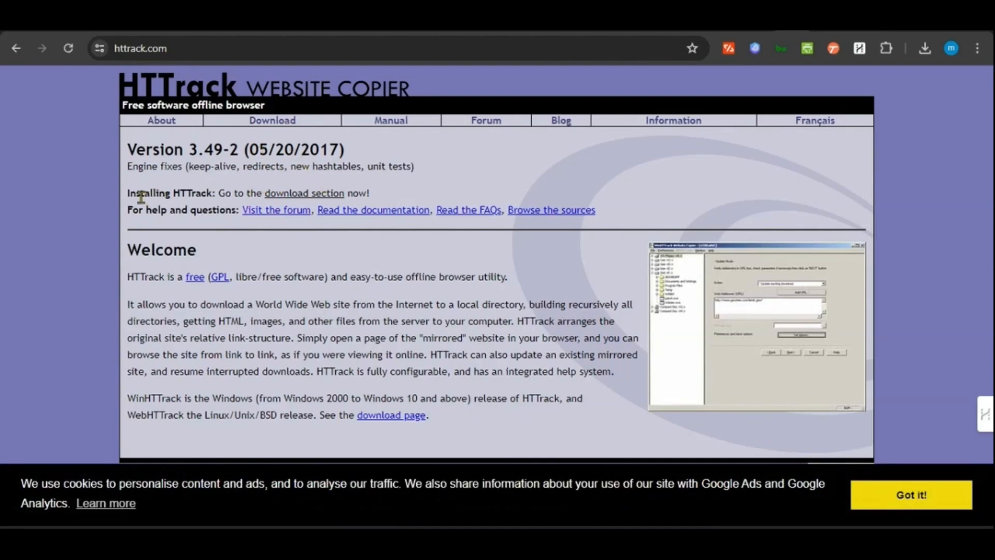
# - Open the HTTrack site's download section from the installation note
pyautogui.moveTo(141, 196); pyautogui.dragTo(372, 196)
pyautogui.click(377, 197)
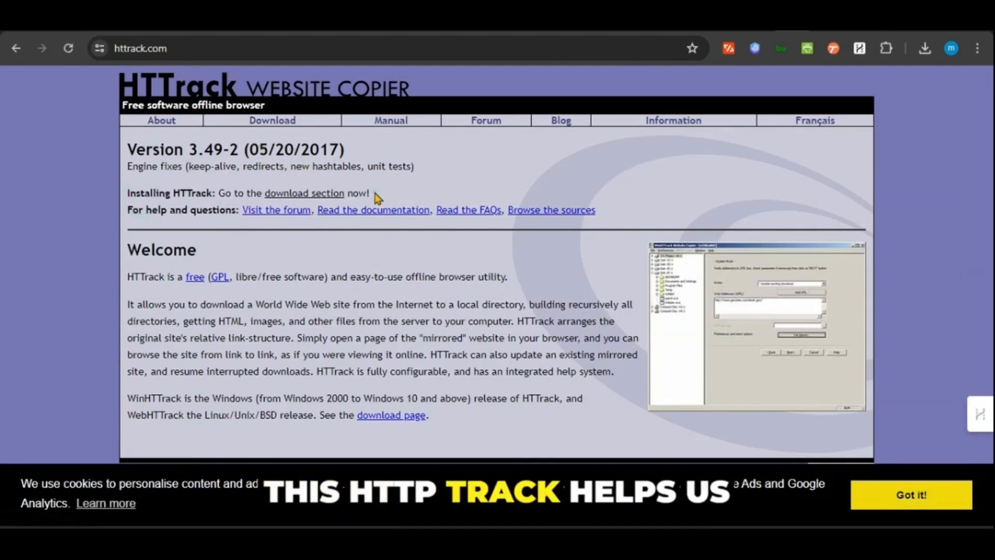
pyautogui.click(342, 194)
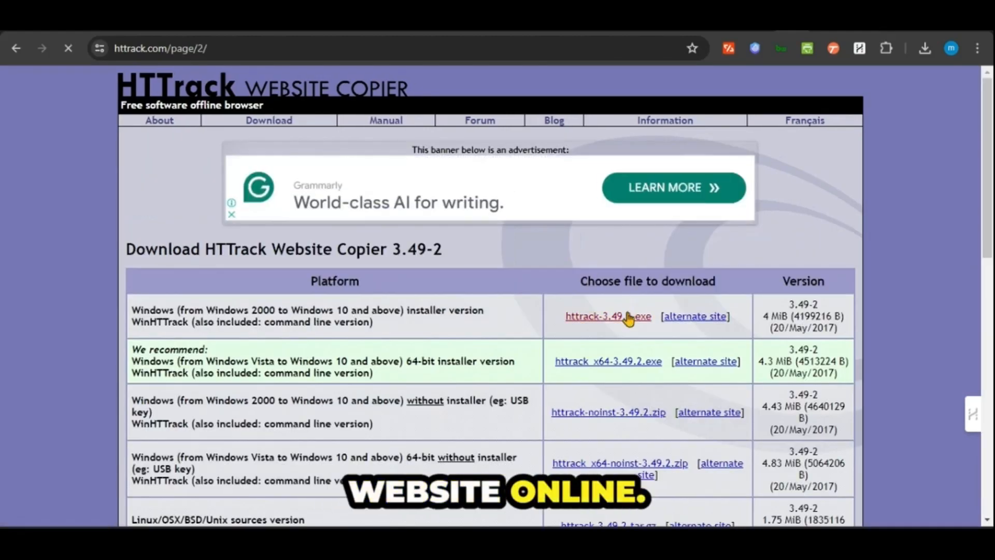
# - Download the Windows installer httrack-3.49.2.exe and launch it from the browser's downloads
pyautogui.click(629, 323)
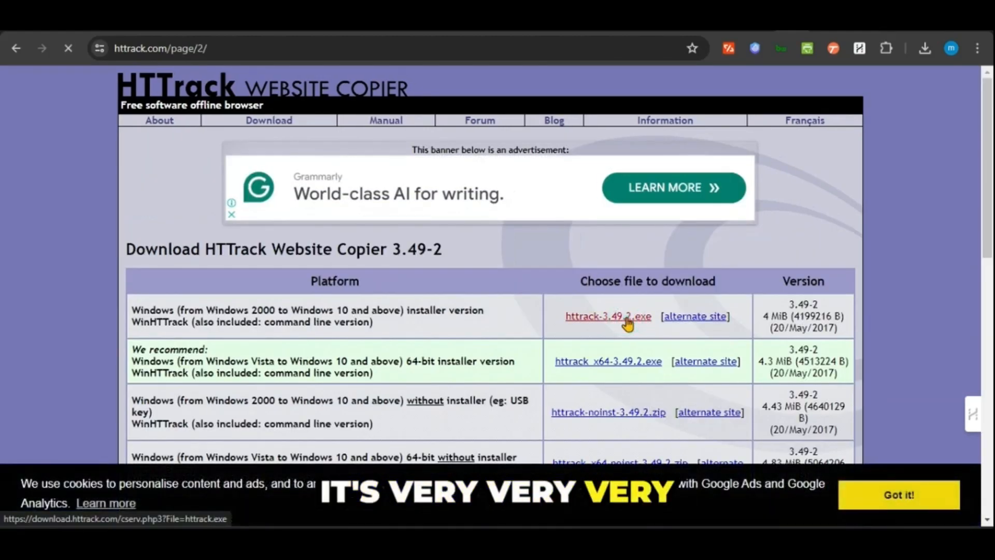
pyautogui.click(924, 50)
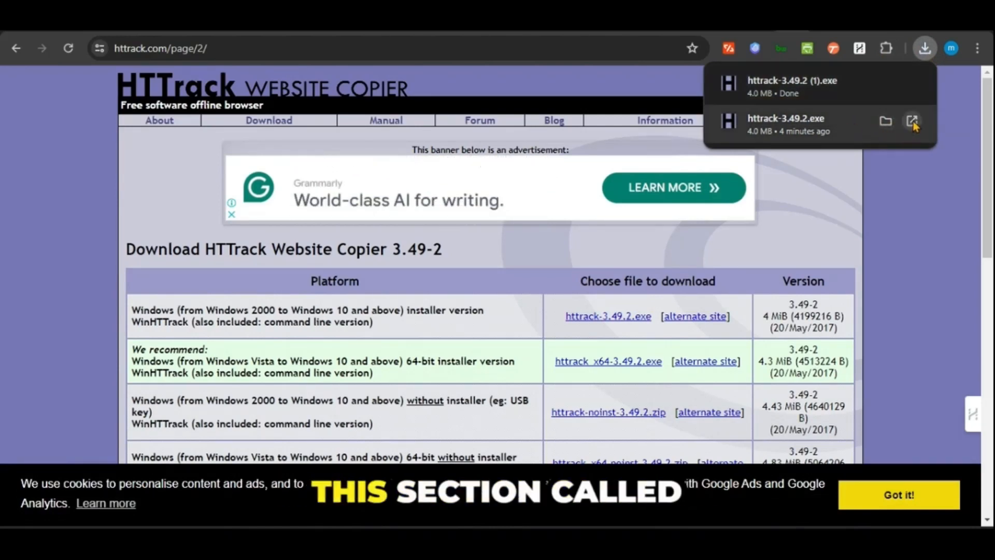
pyautogui.click(913, 121)
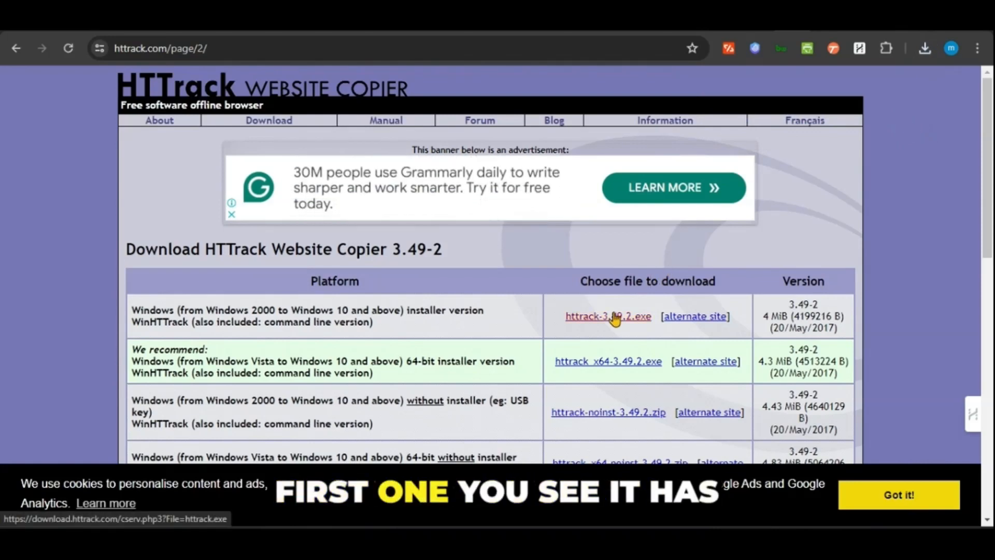
# - Review the HTTrack packages offered for Windows, Linux, OSX and Android, along with the contributor and previous-release downloads
pyautogui.scroll(-4, 614, 316)
pyautogui.scroll(-3, 614, 318)
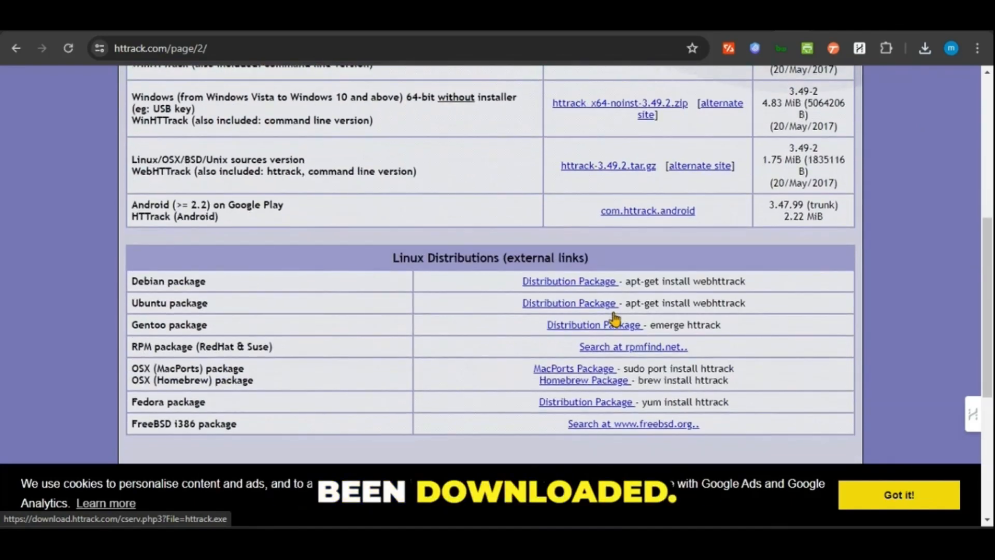
pyautogui.scroll(2, 614, 318)
pyautogui.scroll(3, 615, 319)
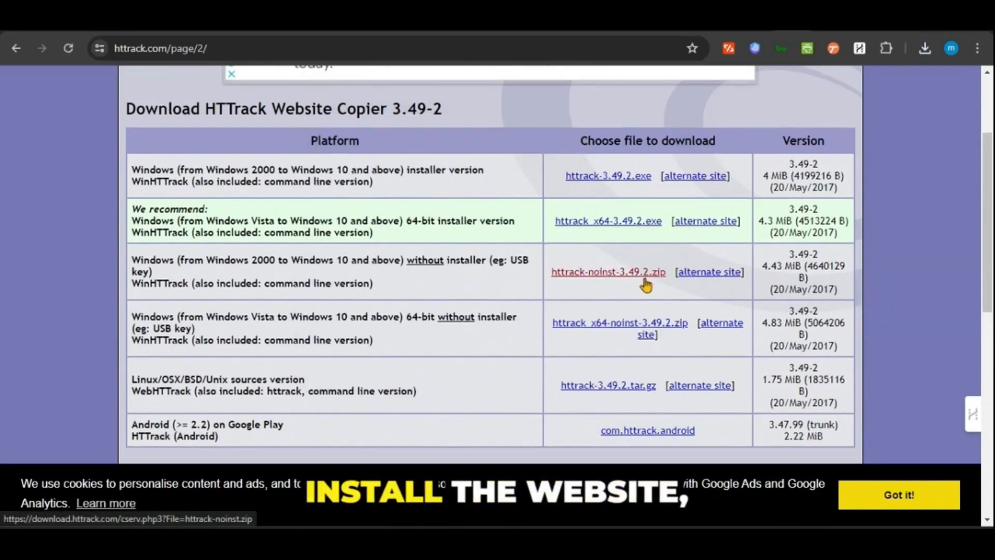
pyautogui.scroll(-5, 622, 280)
pyautogui.scroll(-1, 645, 278)
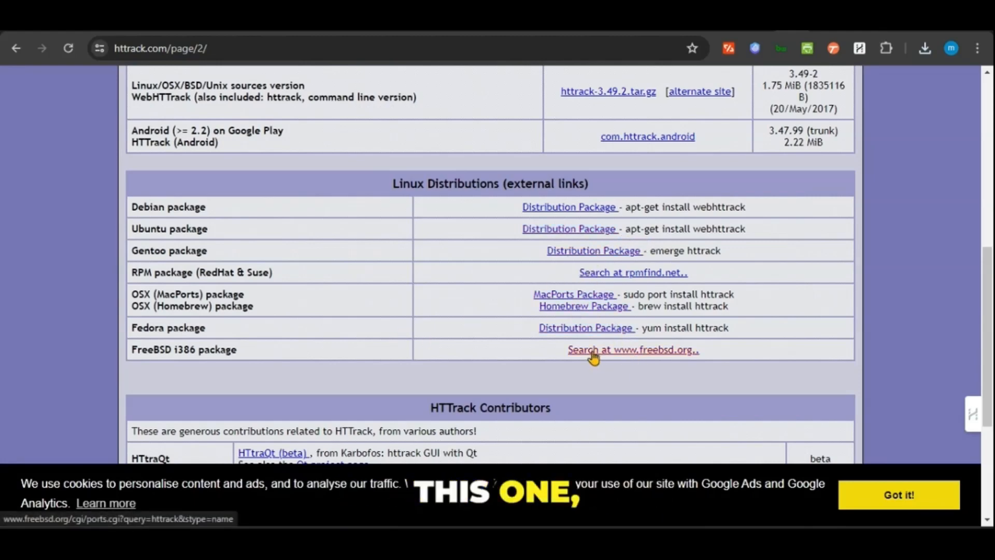
pyautogui.scroll(-3, 594, 356)
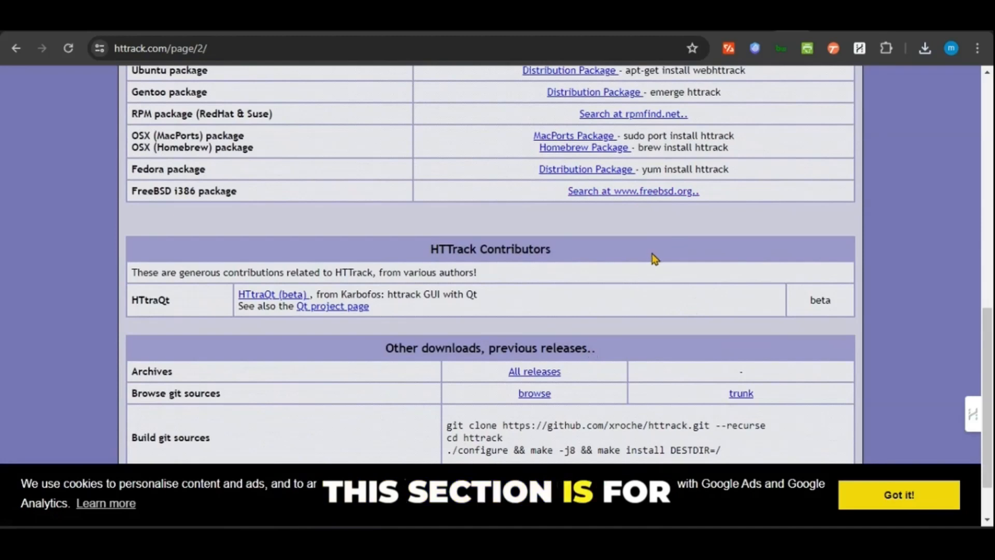
pyautogui.scroll(-1, 655, 260)
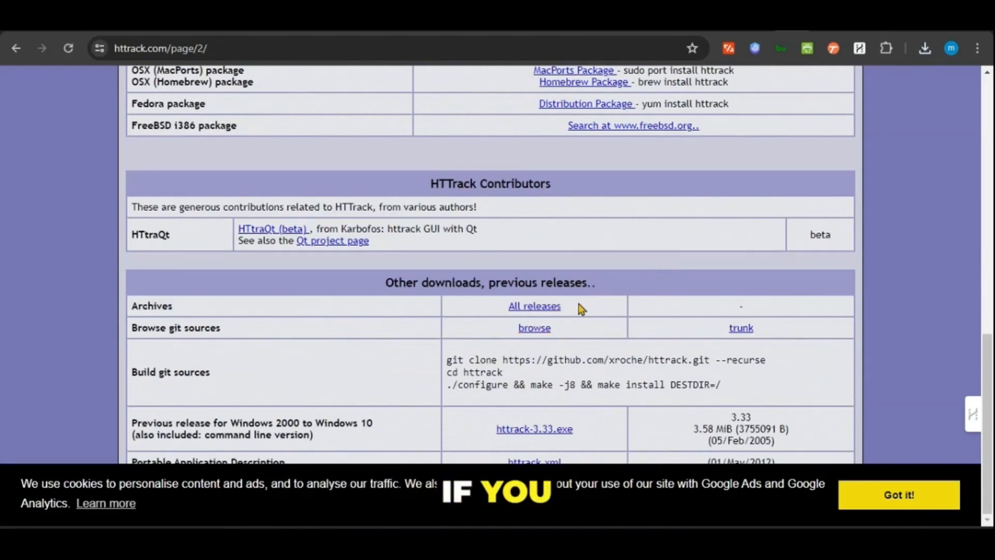
pyautogui.scroll(5, 607, 241)
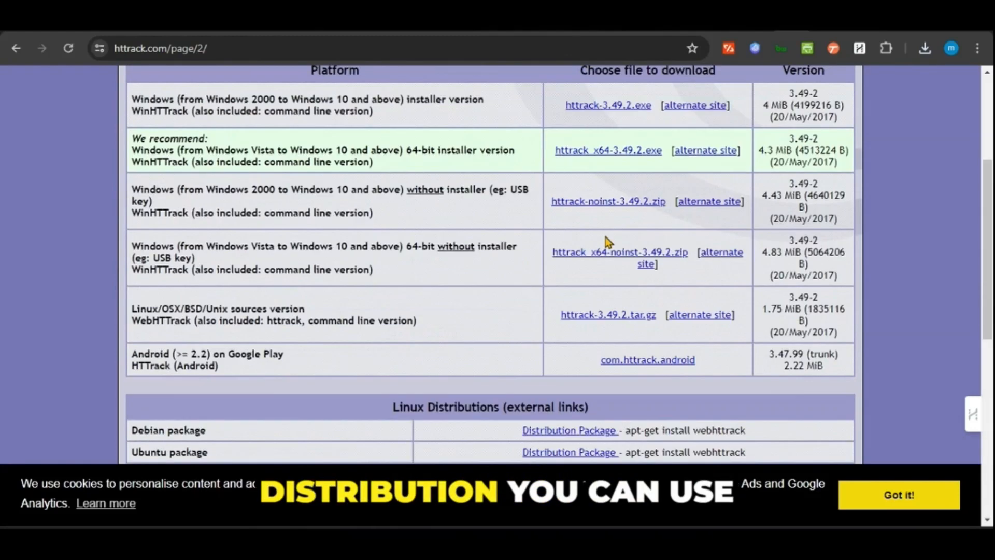
pyautogui.scroll(5, 607, 241)
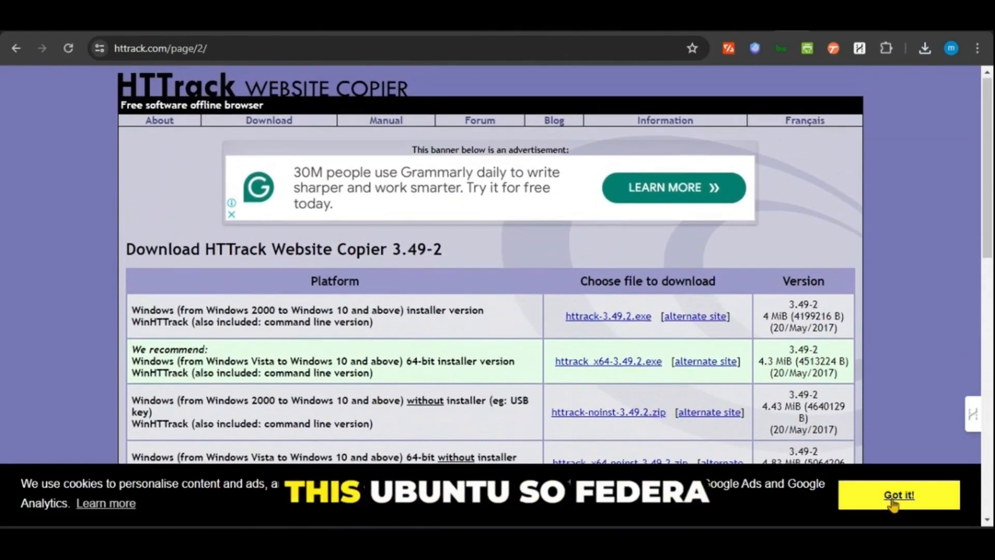
# - Accept the site's cookie notice and dismiss the SMADAV scan pop-up while the installer loads
pyautogui.click(893, 495)
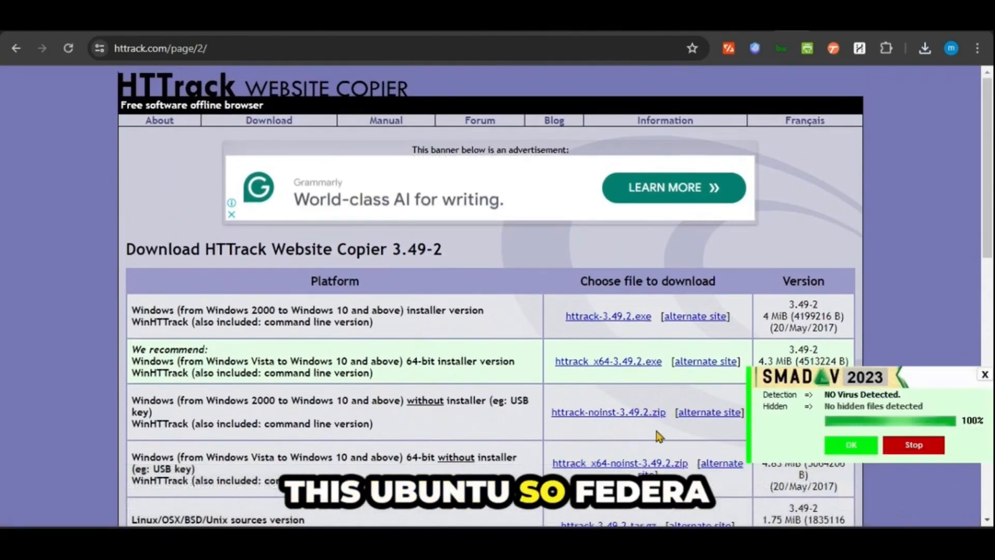
pyautogui.scroll(-3, 657, 435)
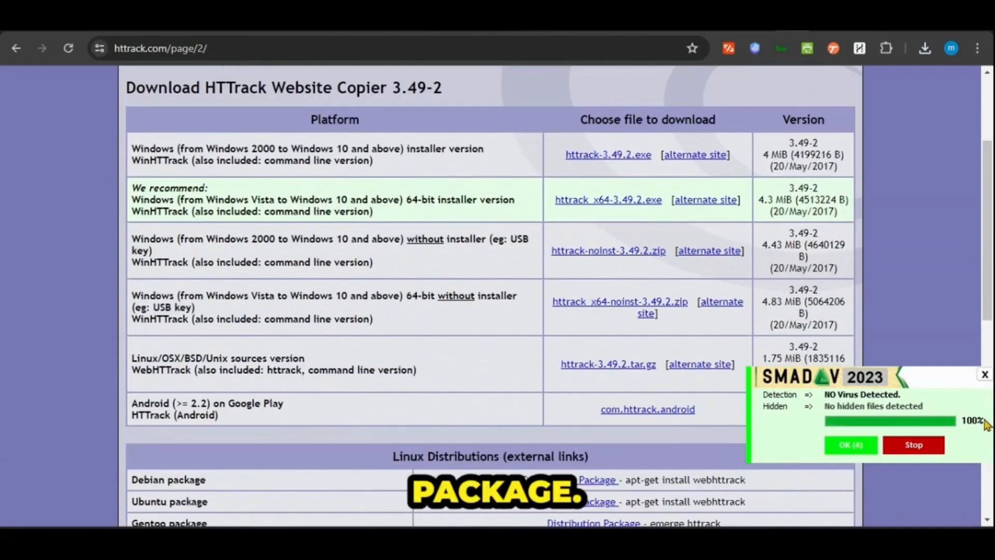
pyautogui.click(985, 375)
pyautogui.scroll(-8, 783, 400)
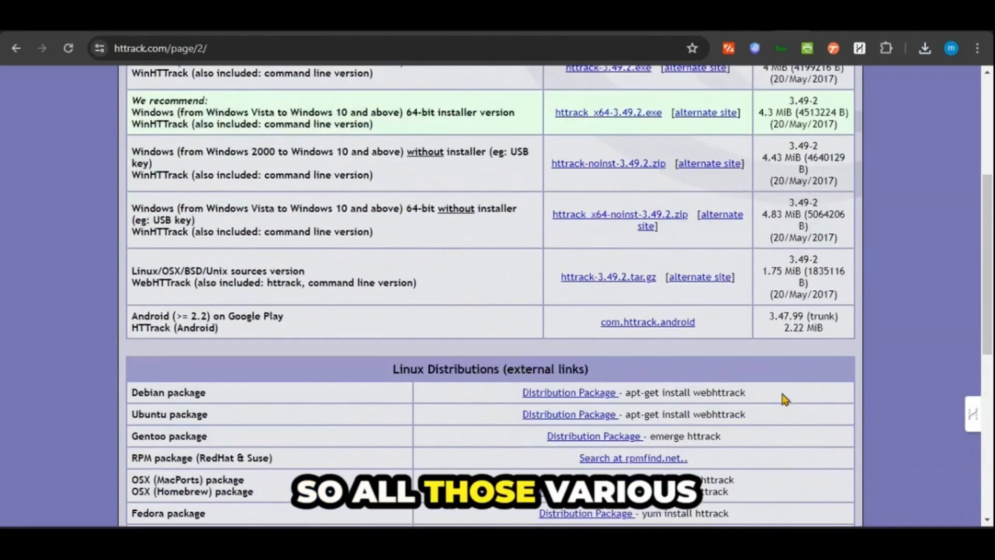
pyautogui.scroll(-1, 785, 399)
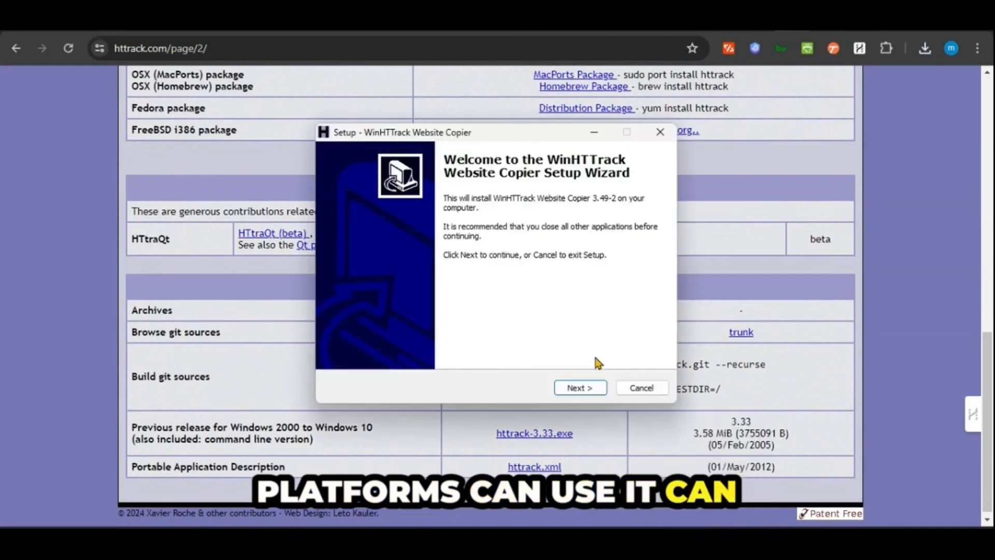
# - Accept the WinHTTrack license agreement and keep the default install location C:\Program Files (x86)\WinHTTrack and the default setup choices
pyautogui.click(584, 389)
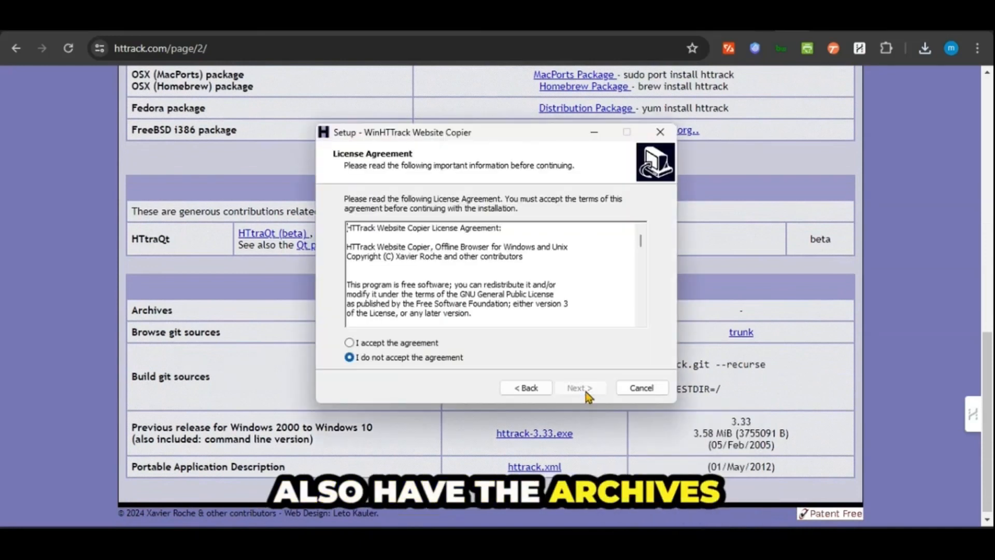
pyautogui.click(394, 343)
pyautogui.click(580, 389)
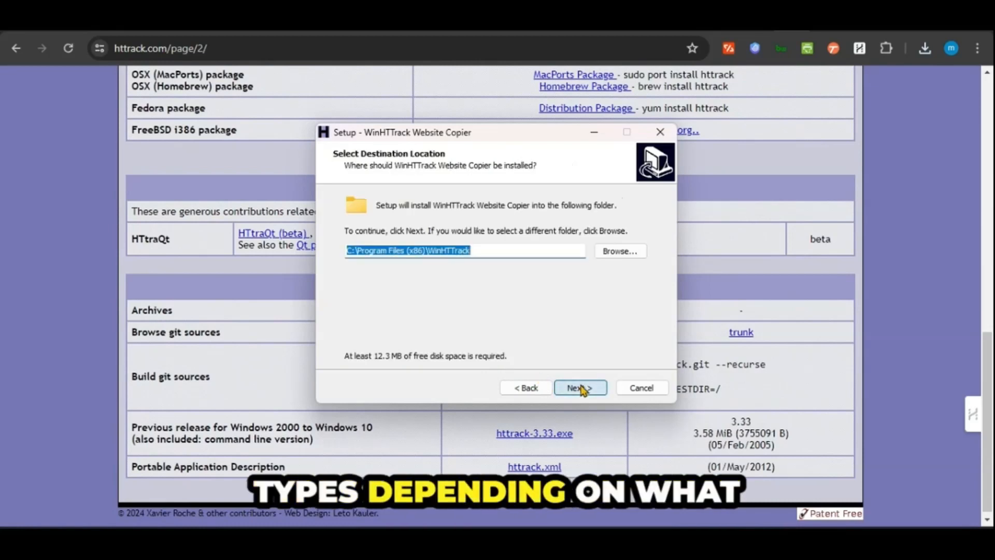
pyautogui.click(580, 389)
pyautogui.click(582, 389)
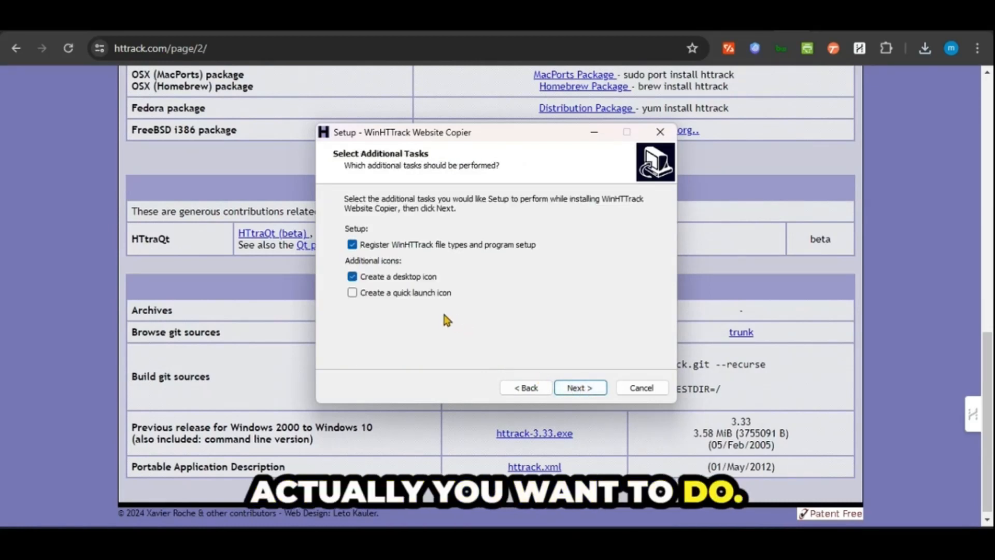
# - Enable the quick launch icon as an additional task and install WinHTTrack Website Copier
pyautogui.click(435, 294)
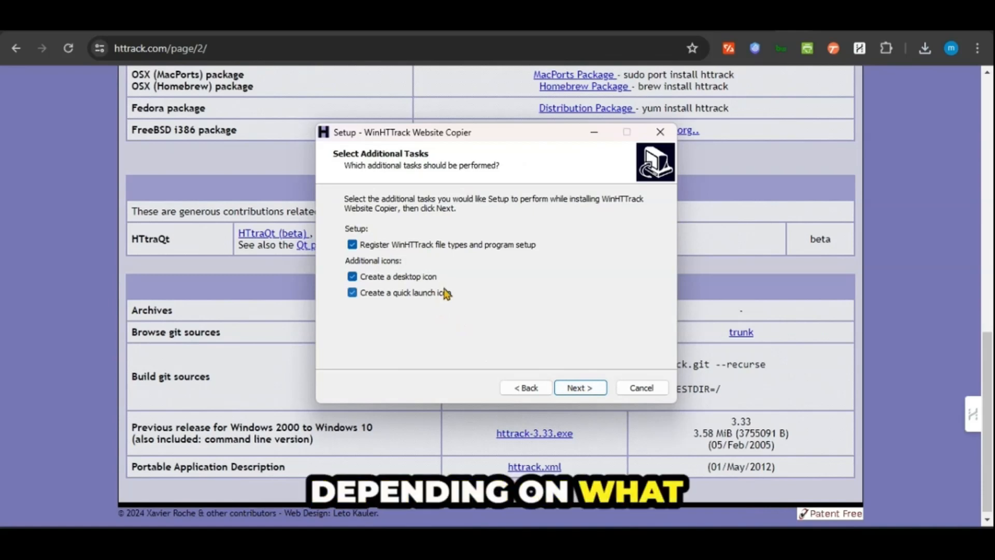
pyautogui.click(595, 393)
pyautogui.click(594, 393)
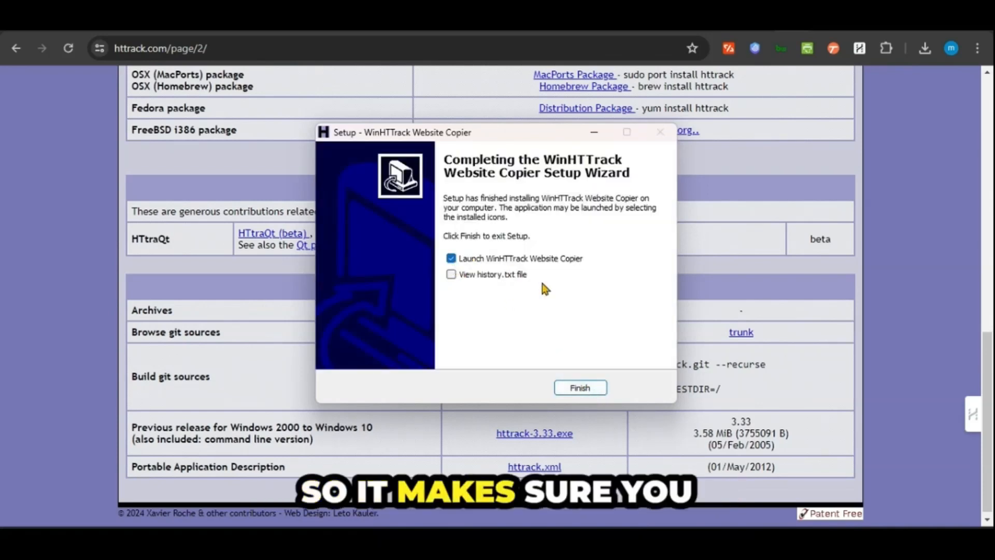
# - Finish the setup with WinHTTrack set to launch, and close its About dialog keeping English as the language
pyautogui.click(583, 388)
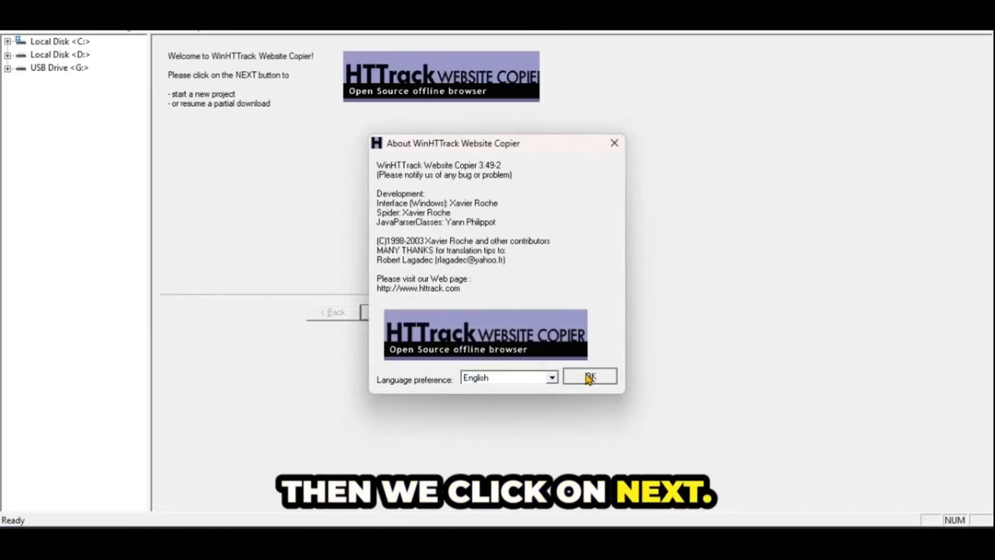
pyautogui.click(587, 374)
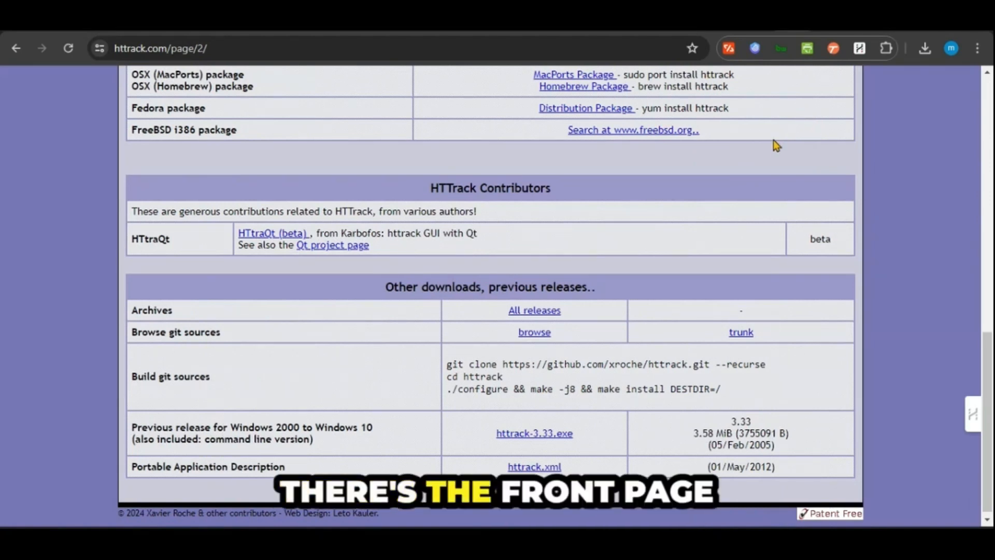
# - Switch to the browser and go to google.com
pyautogui.click(636, 49)
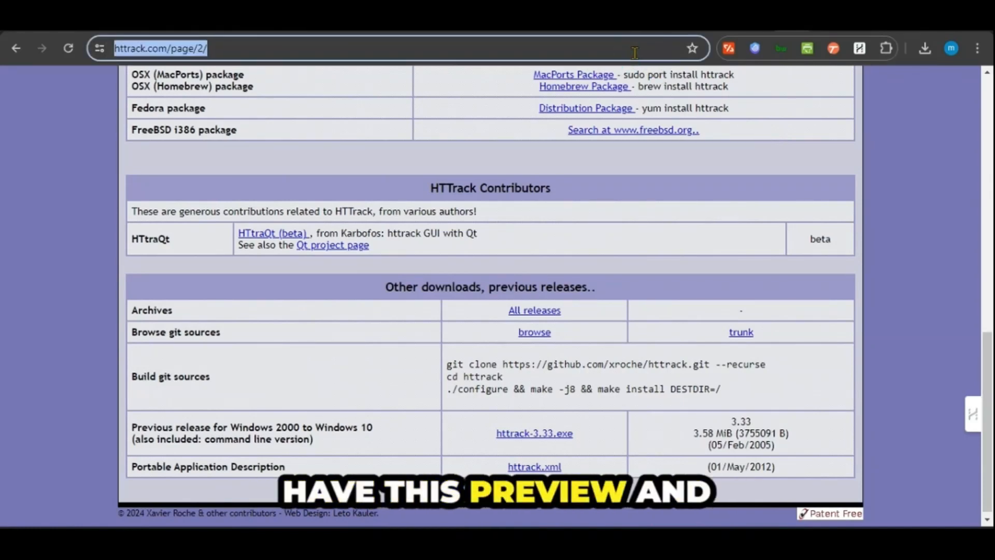
pyautogui.write('google.com')
pyautogui.press('Return')
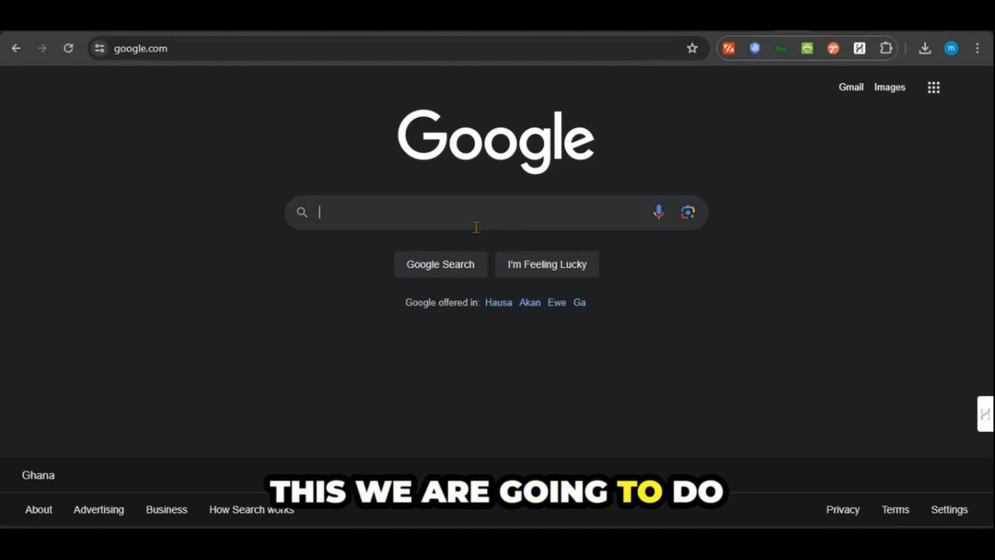
# - Search Google for "html tutorial" to find a website to copy
pyautogui.click(475, 218)
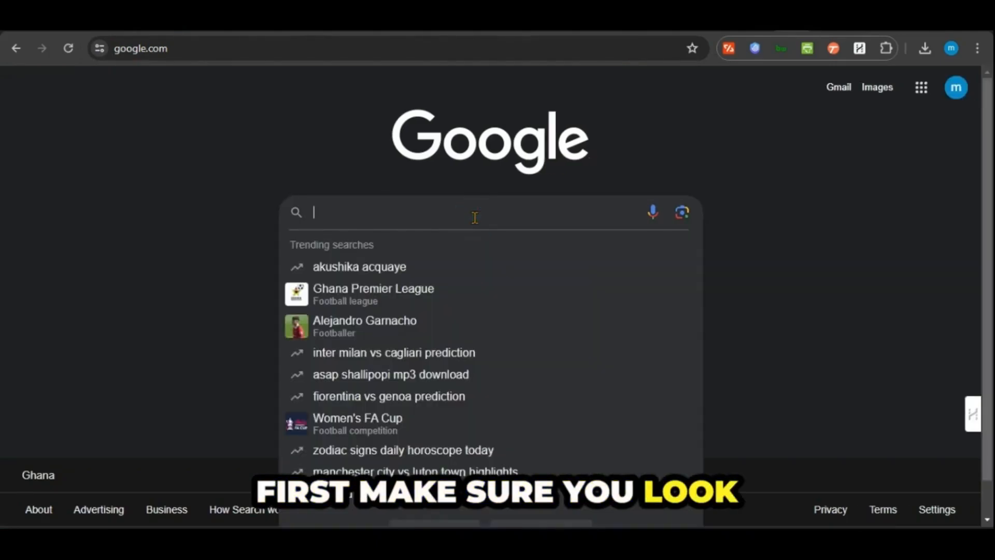
pyautogui.write('hmlt')
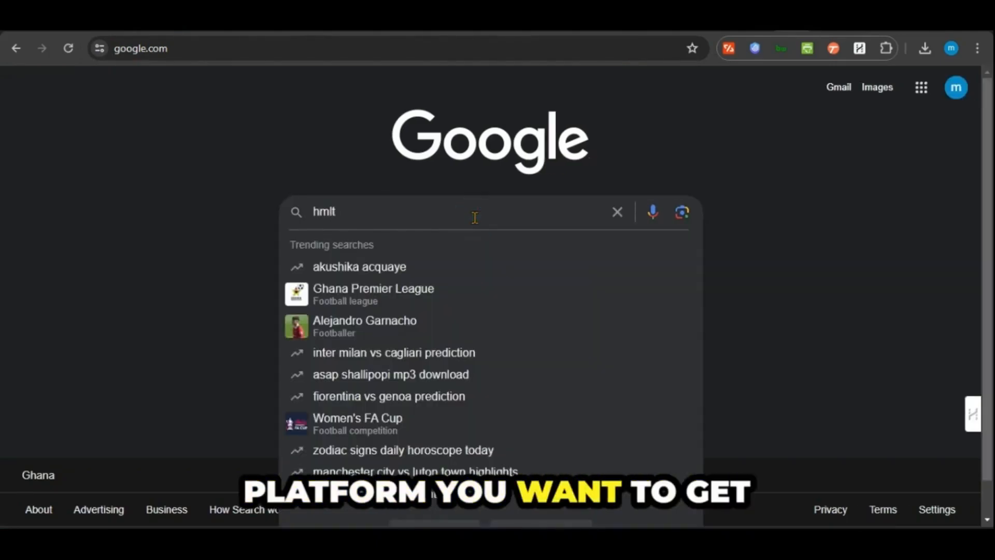
pyautogui.hotkey('ctrl', 'a')
pyautogui.write('h')
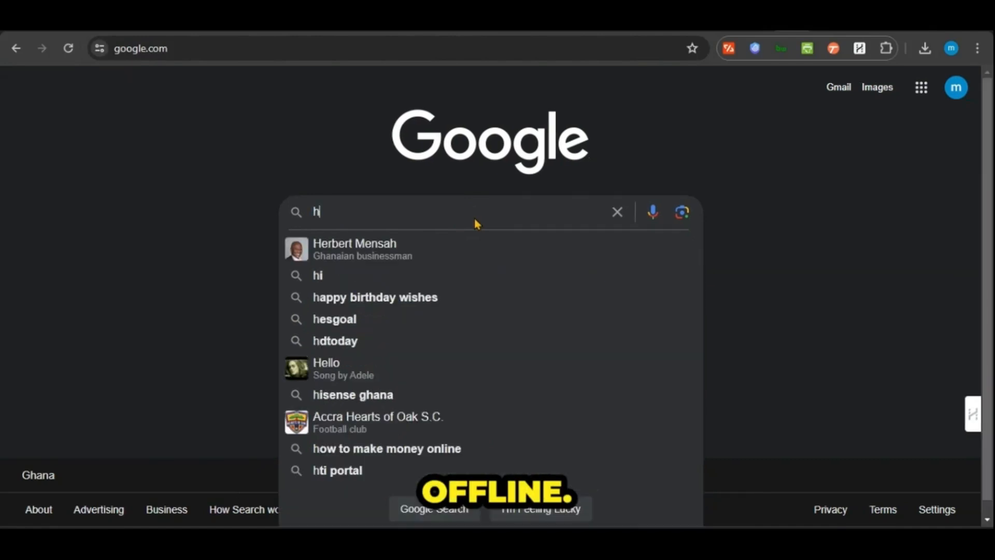
pyautogui.write('tml')
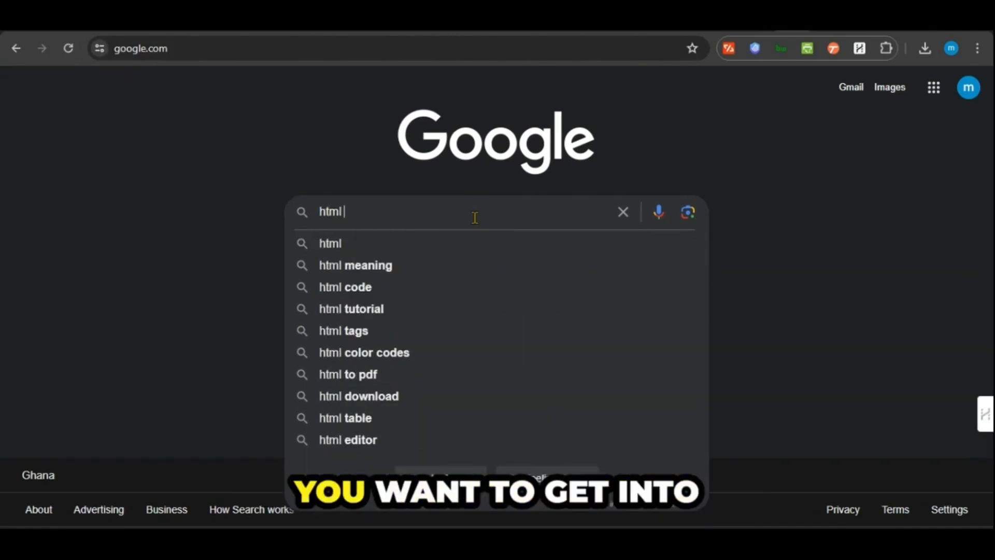
pyautogui.write('tutori')
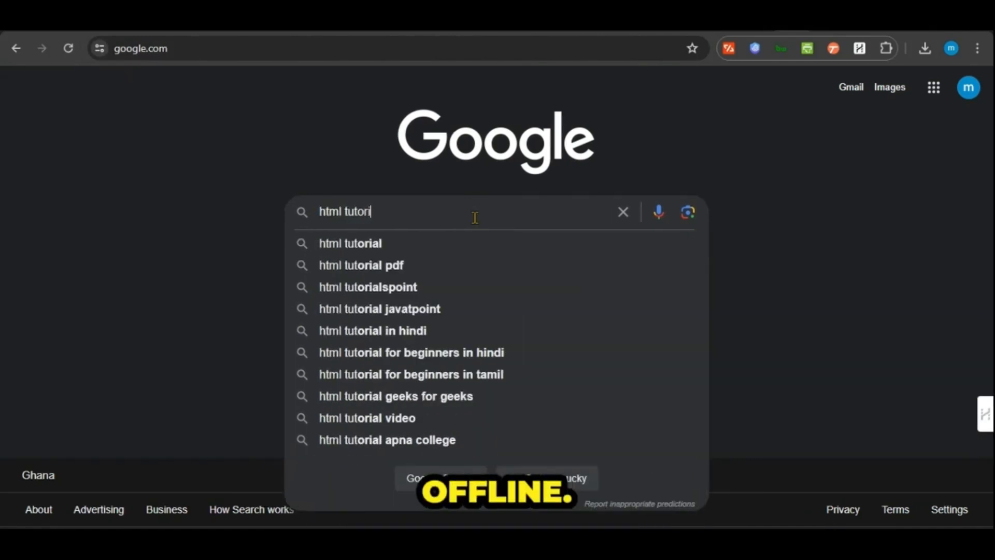
pyautogui.write('al')
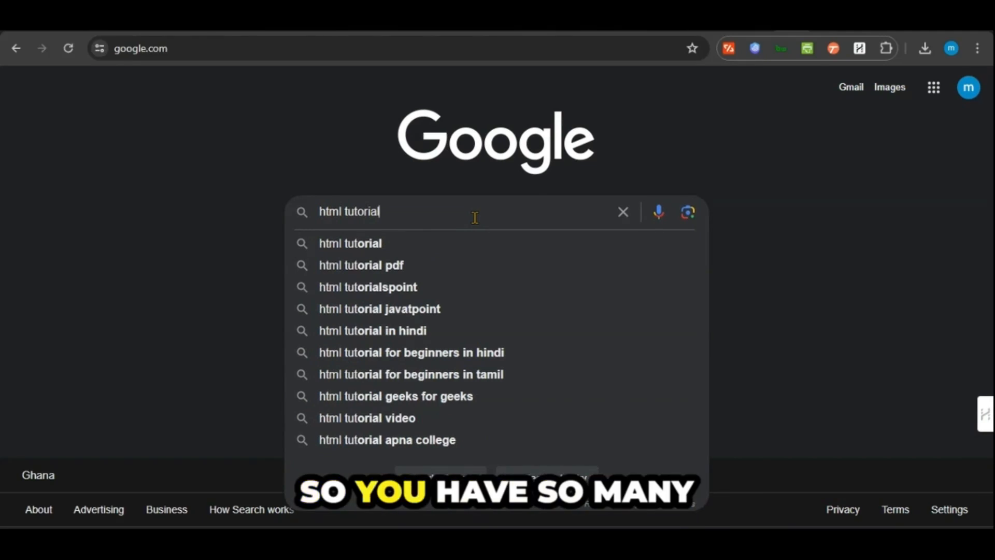
pyautogui.click(427, 253)
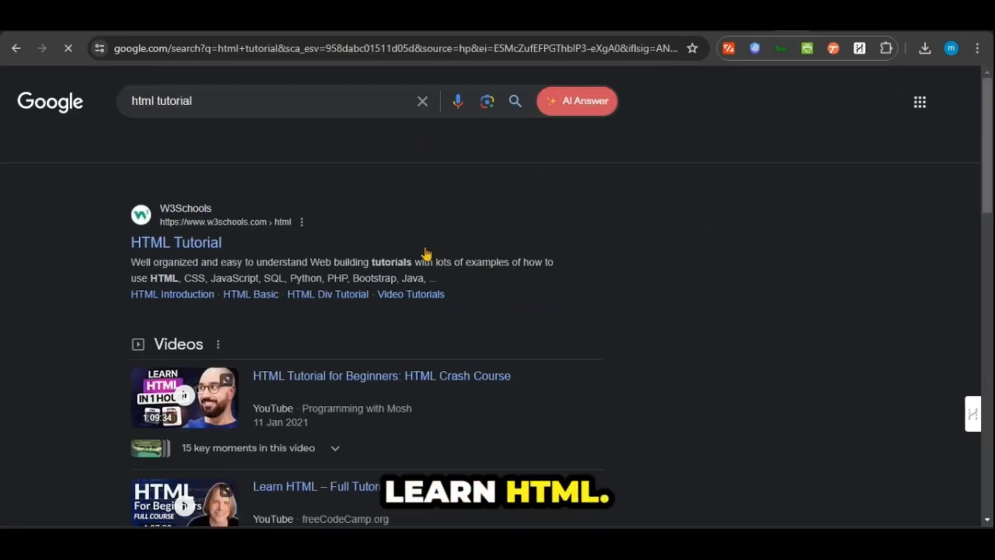
# - Look through the search results and open HTML.com's "HTML For Beginners The Easy Way" result
pyautogui.scroll(-8, 426, 253)
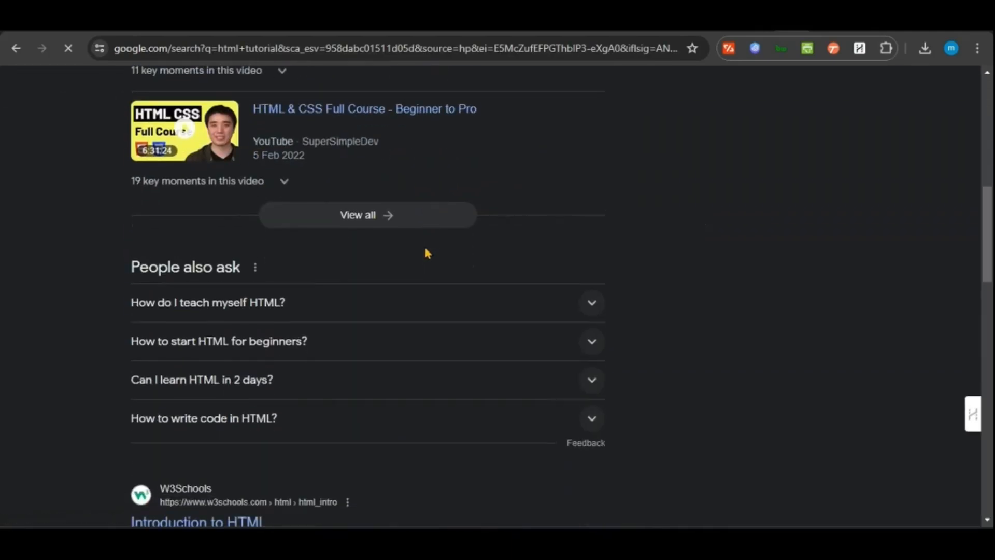
pyautogui.scroll(-8, 427, 253)
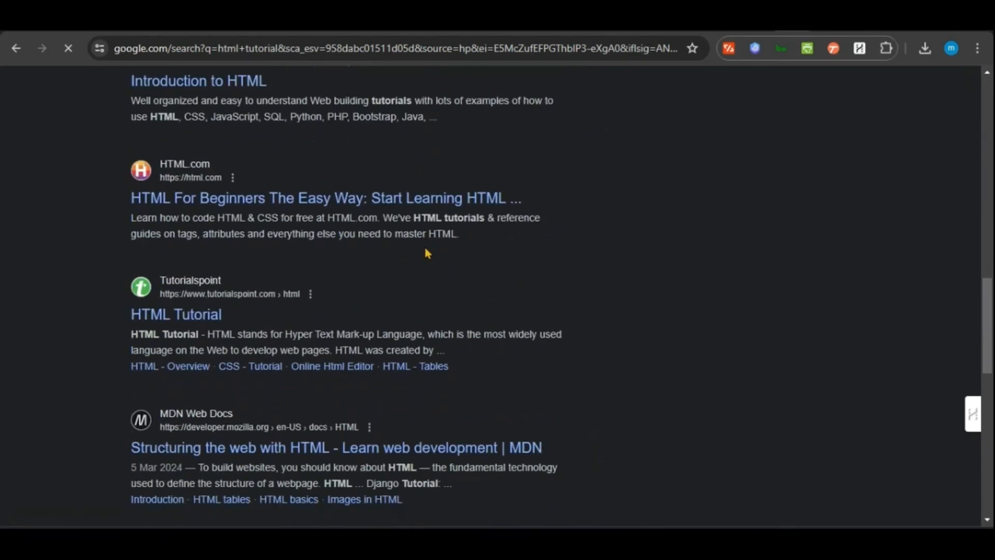
pyautogui.scroll(-1, 427, 253)
pyautogui.scroll(1, 427, 253)
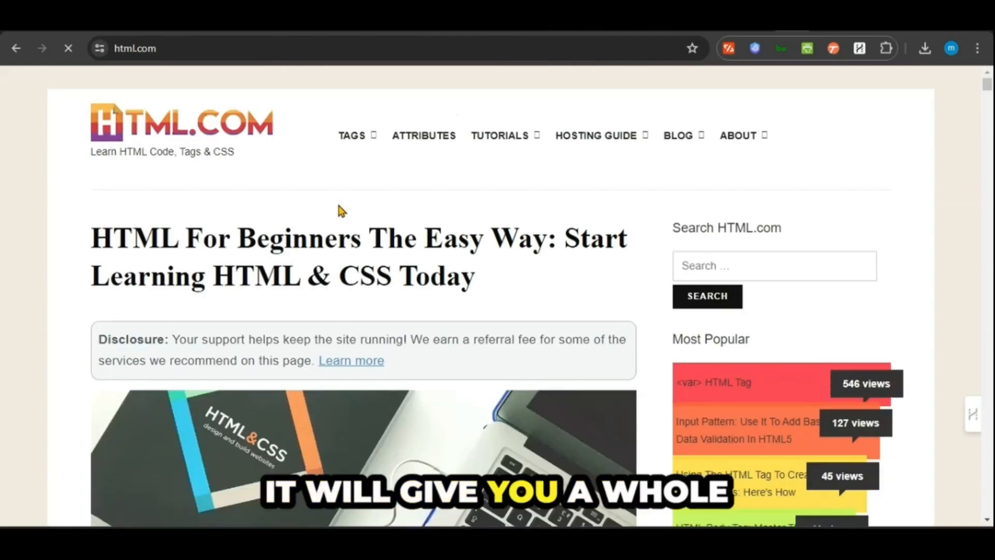
# - Examine the HTML.com beginner tutorial, from its contents list through the HTML basics to the HTML editors section
pyautogui.scroll(-8, 341, 210)
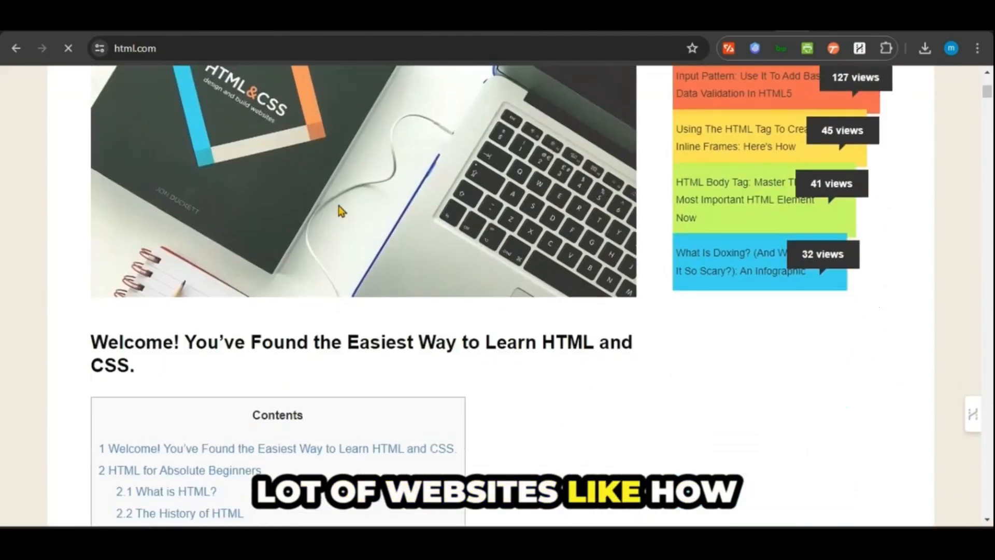
pyautogui.scroll(3, 339, 209)
pyautogui.scroll(-5, 339, 209)
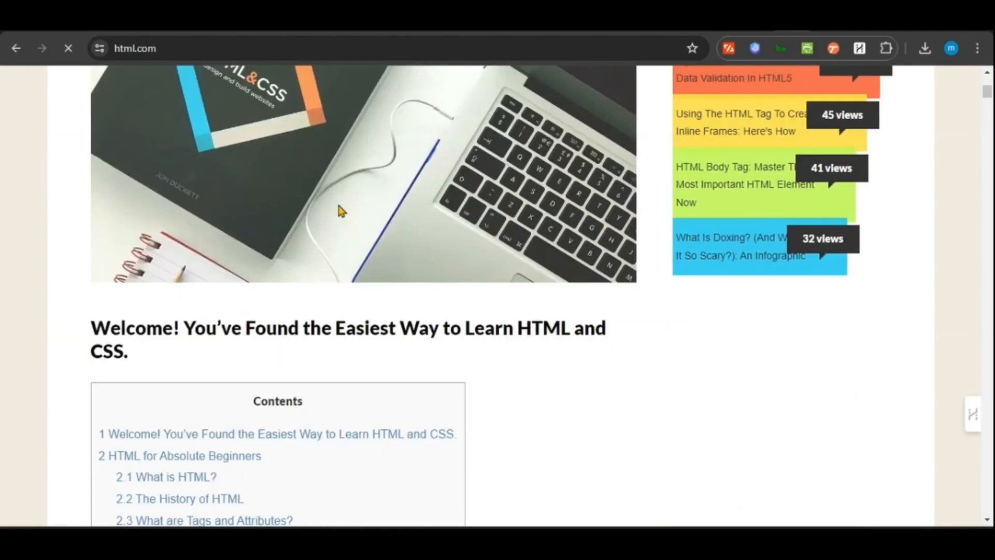
pyautogui.scroll(-13, 340, 209)
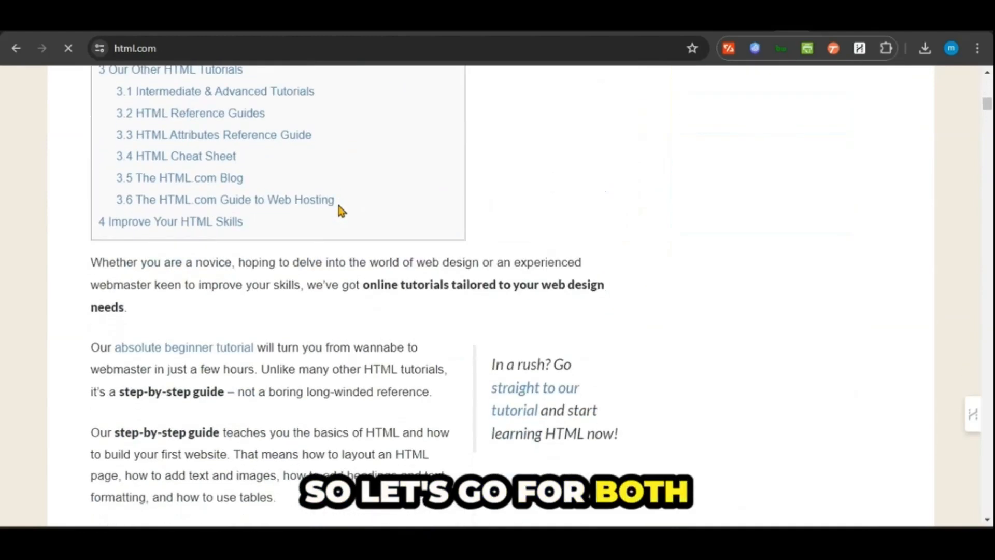
pyautogui.scroll(-6, 341, 210)
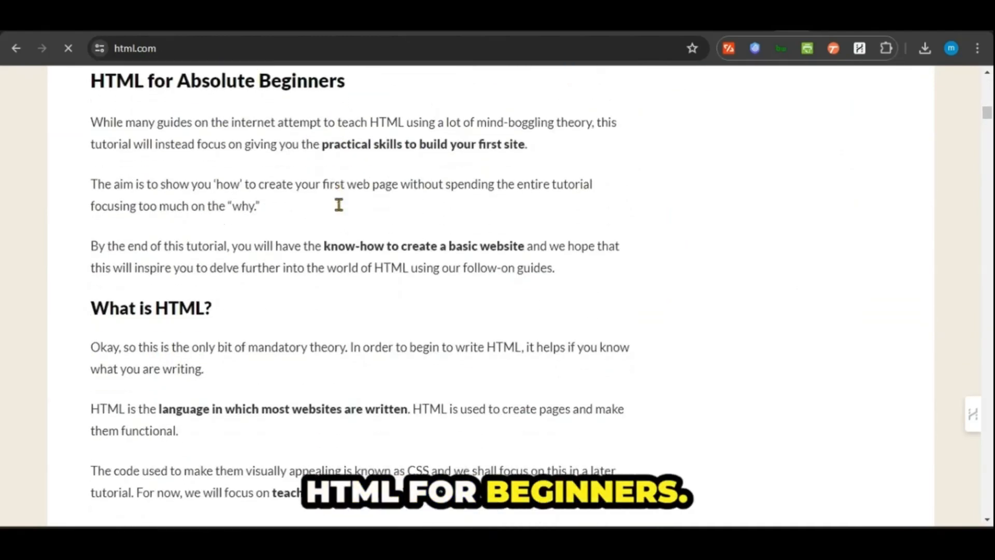
pyautogui.scroll(-6, 341, 210)
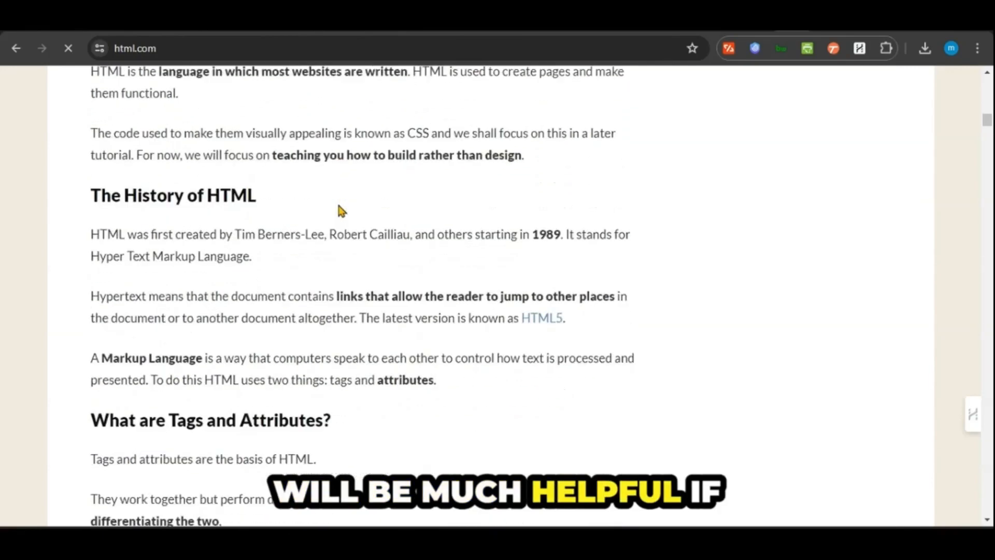
pyautogui.scroll(-6, 339, 206)
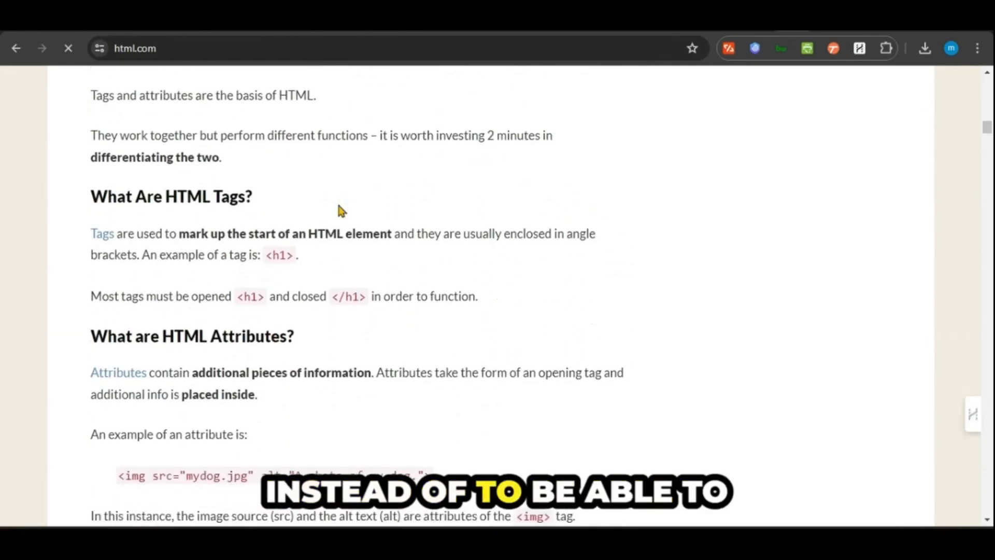
pyautogui.scroll(-5, 339, 205)
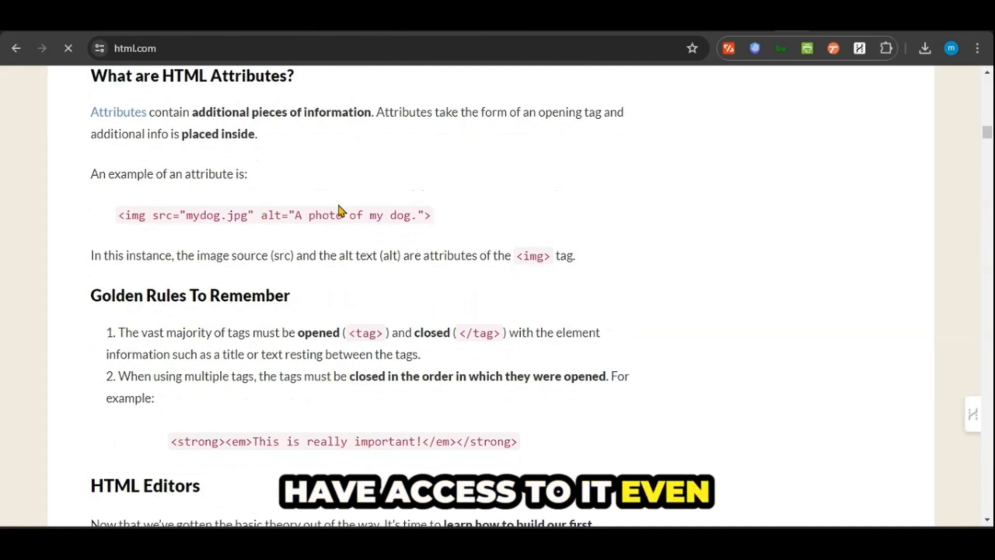
pyautogui.scroll(-3, 341, 210)
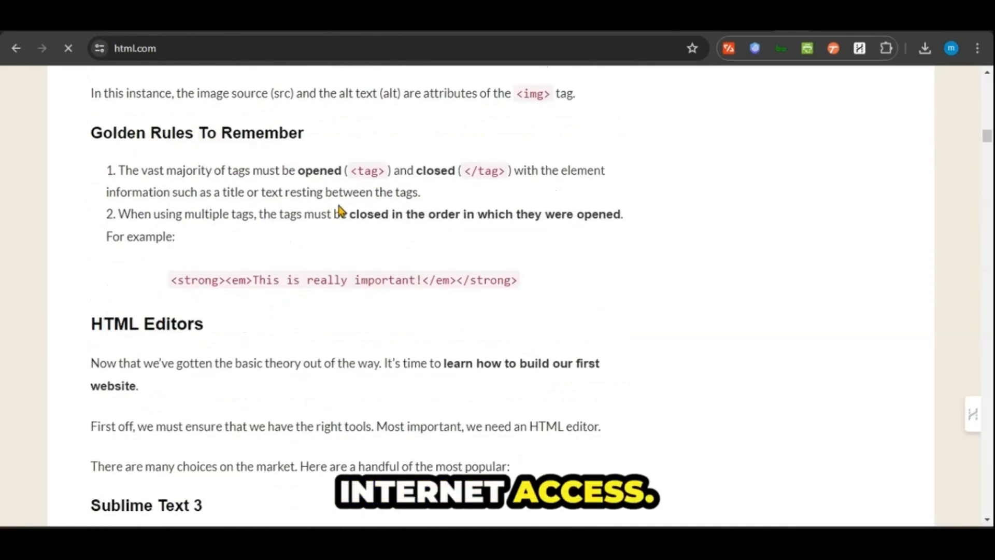
pyautogui.scroll(-5, 340, 210)
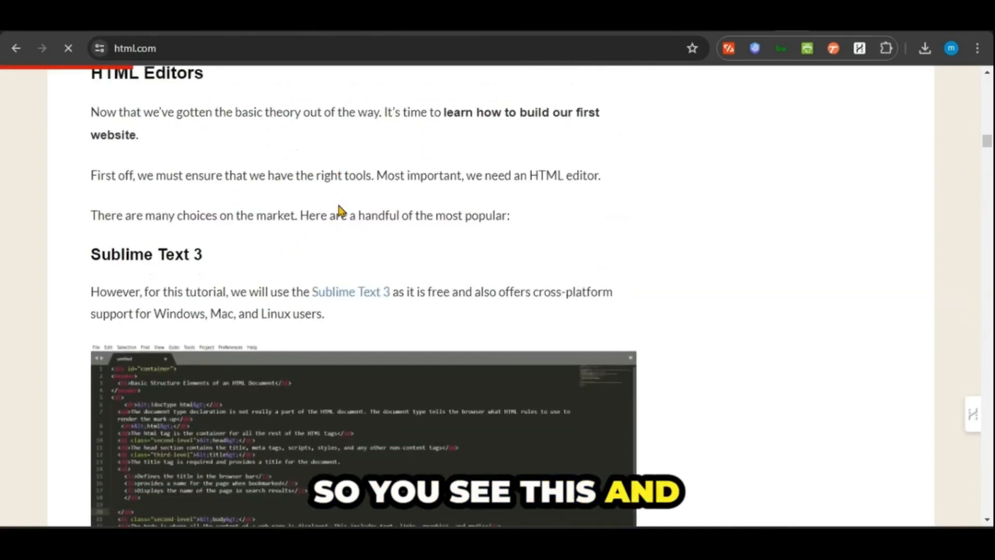
pyautogui.scroll(-7, 340, 209)
pyautogui.scroll(-3, 341, 209)
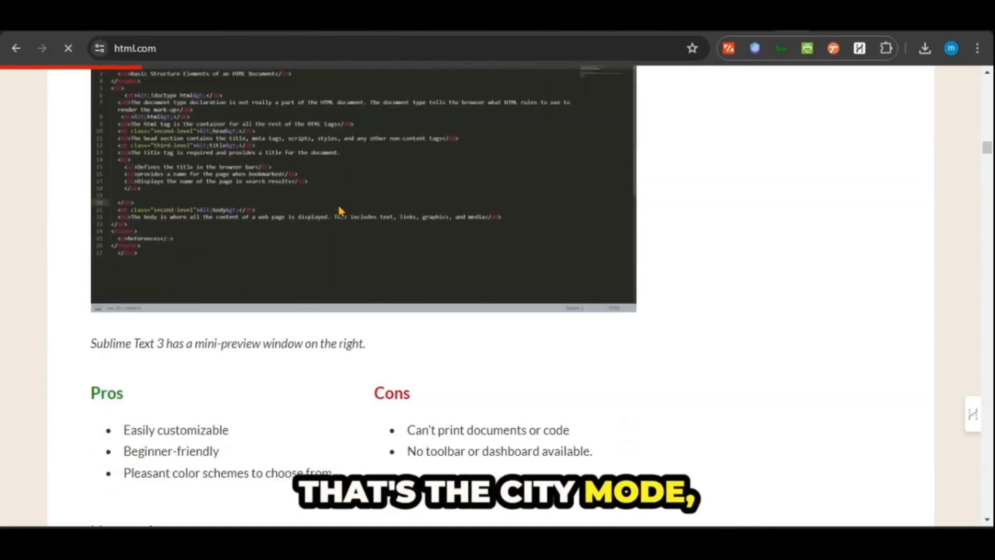
pyautogui.scroll(-3, 341, 210)
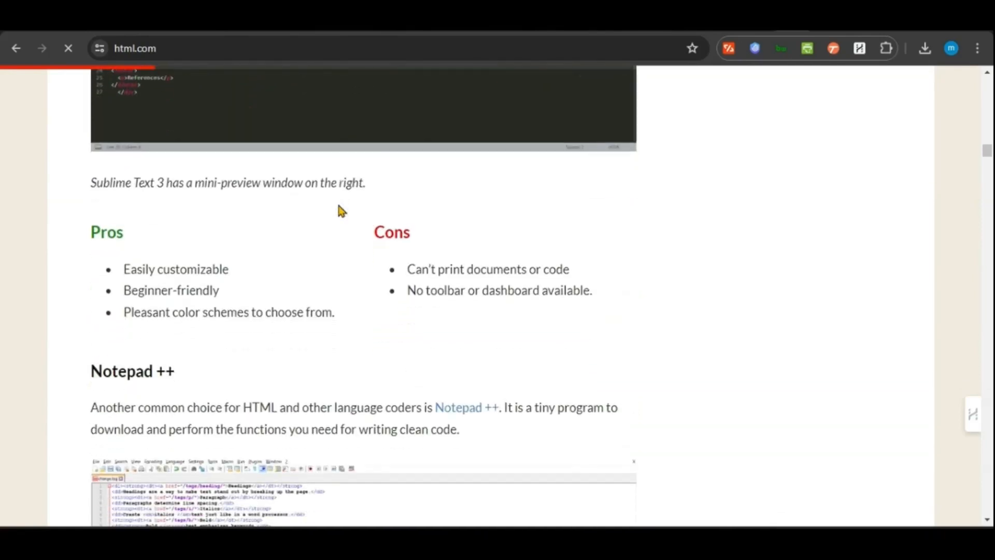
pyautogui.scroll(-4, 340, 210)
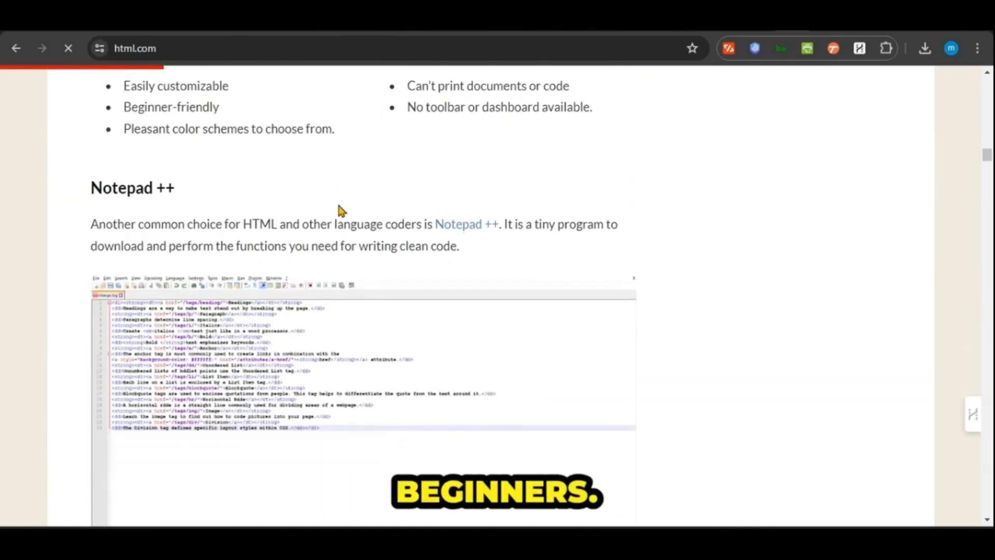
pyautogui.scroll(-10, 341, 210)
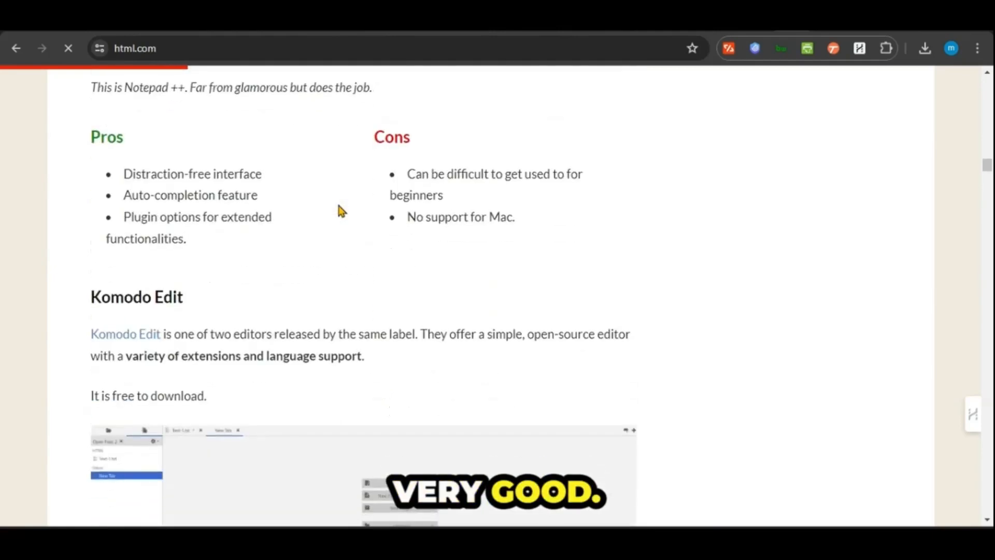
pyautogui.scroll(-5, 341, 210)
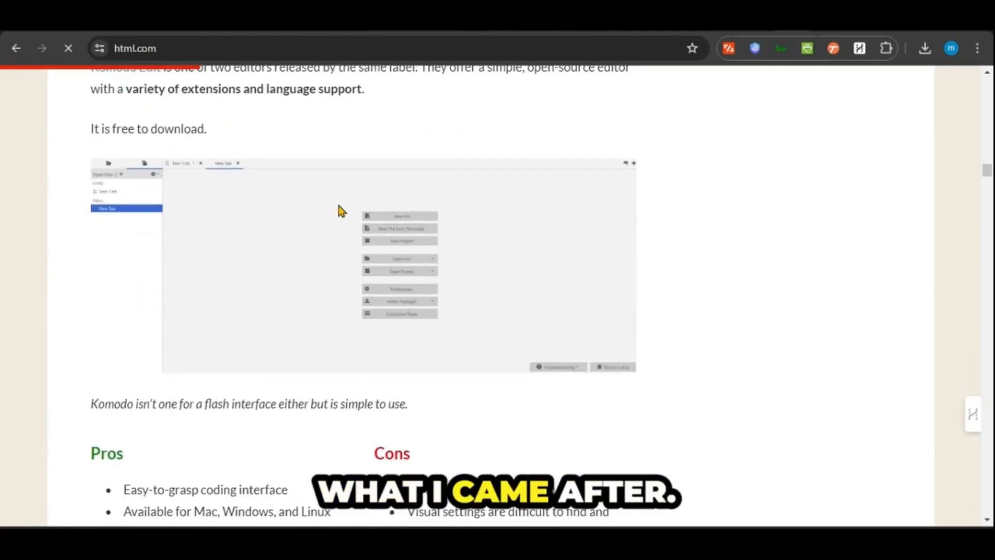
pyautogui.click(273, 46)
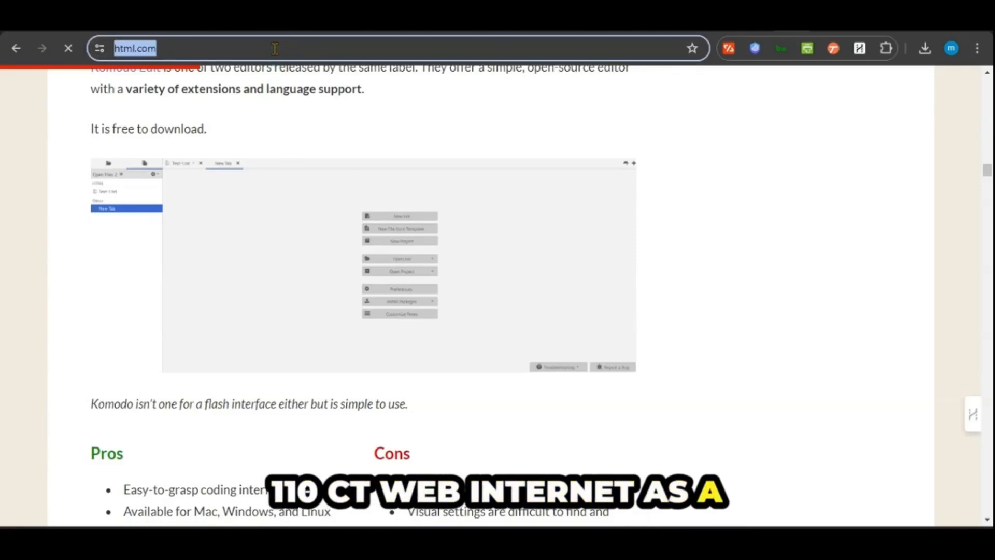
pyautogui.click(275, 48)
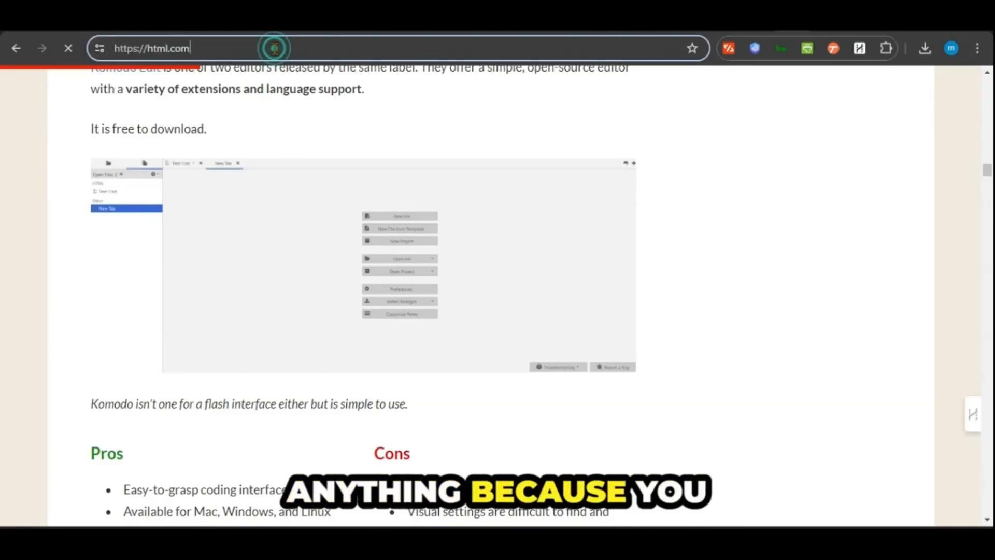
pyautogui.rightClick(163, 50)
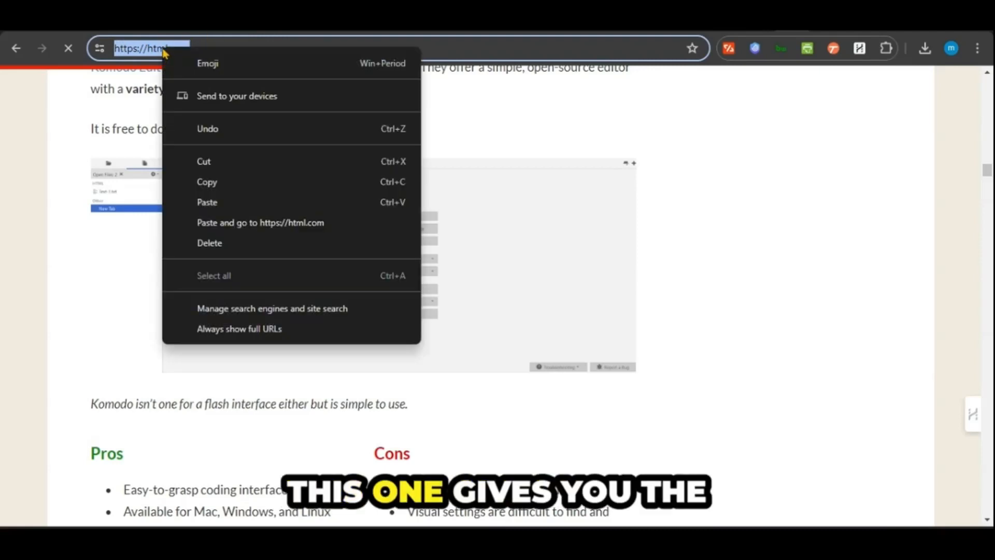
pyautogui.click(225, 182)
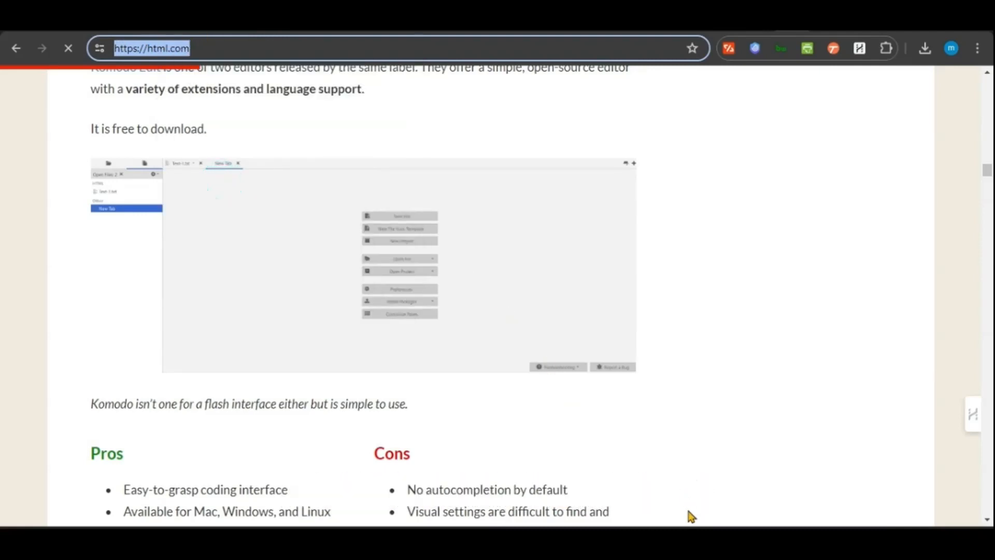
pyautogui.click(674, 466)
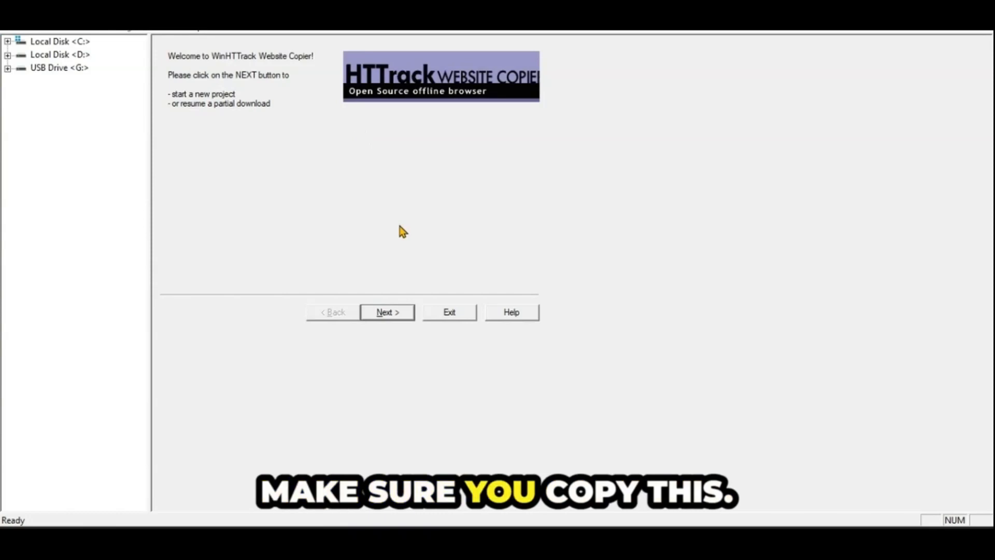
pyautogui.press('super')
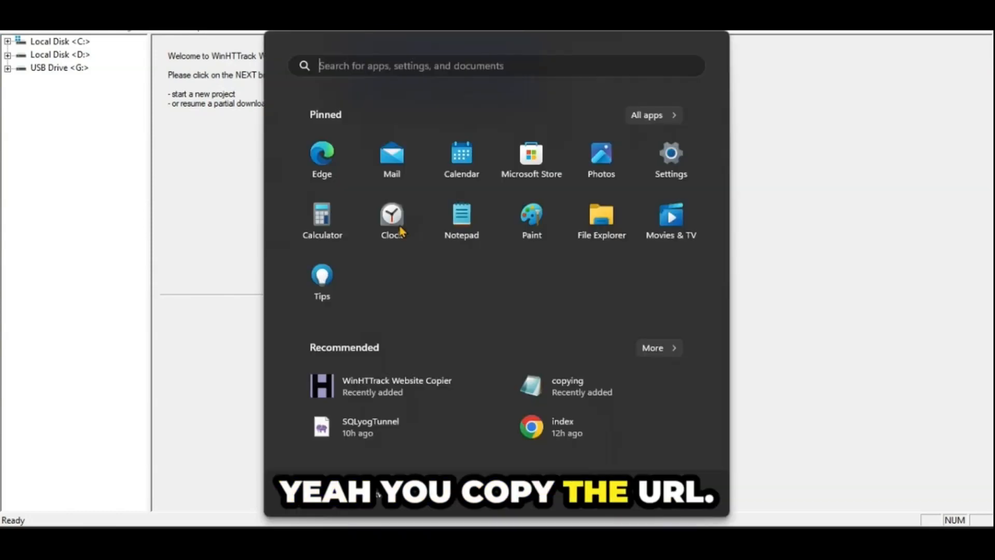
pyautogui.write('htt')
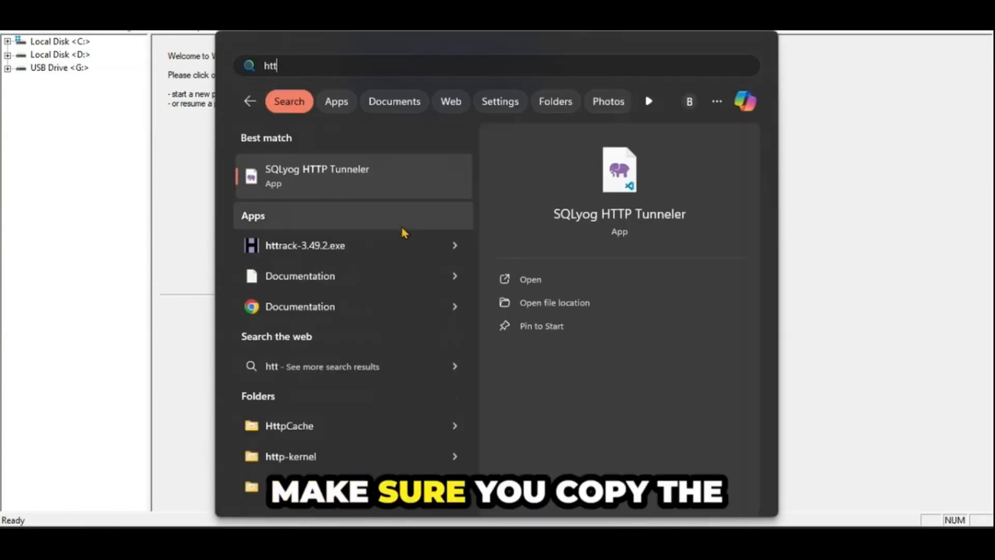
pyautogui.write('rack-3.49.2.exe')
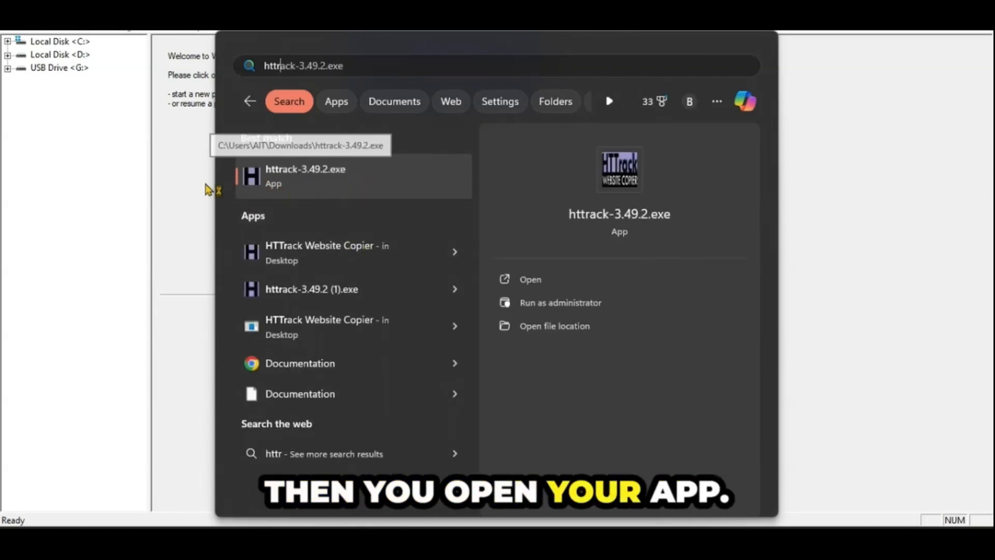
pyautogui.click(182, 182)
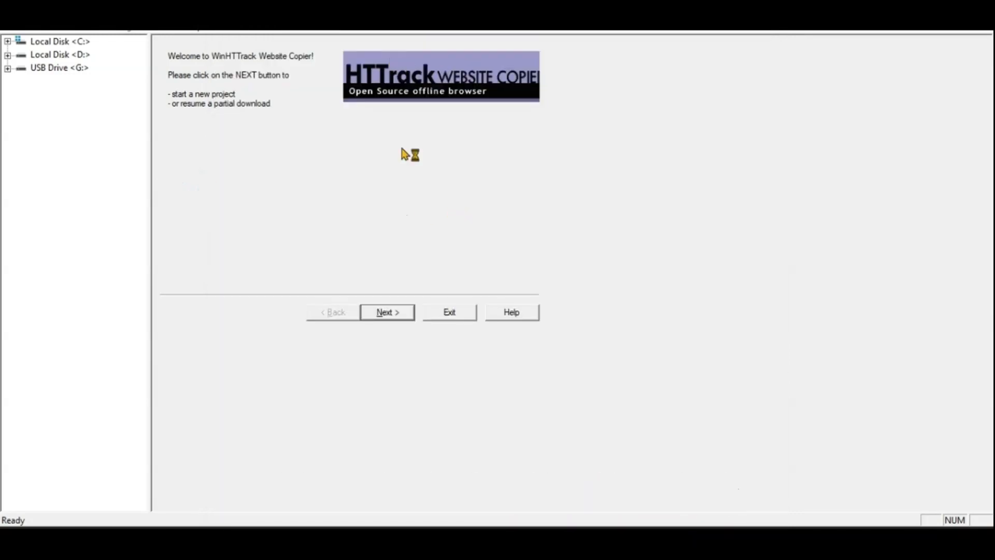
# - Start a new WinHTTrack project and name it "HTML TUTORIALS"
pyautogui.click(400, 317)
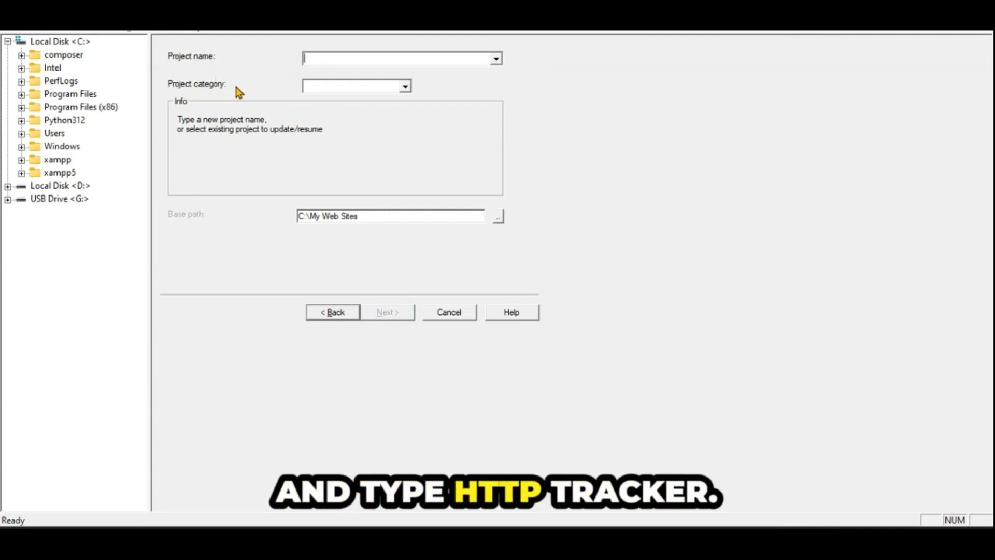
pyautogui.click(497, 59)
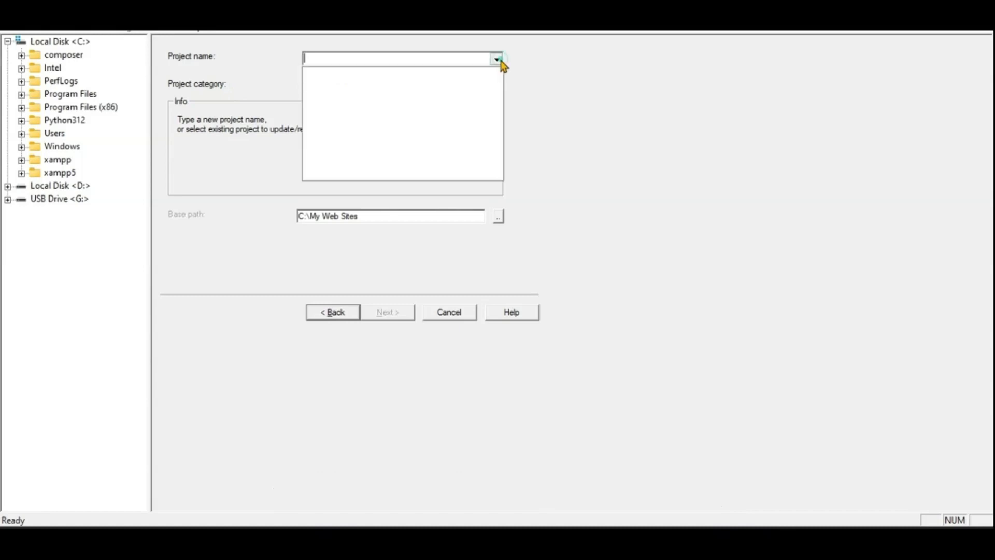
pyautogui.click(498, 60)
pyautogui.click(498, 59)
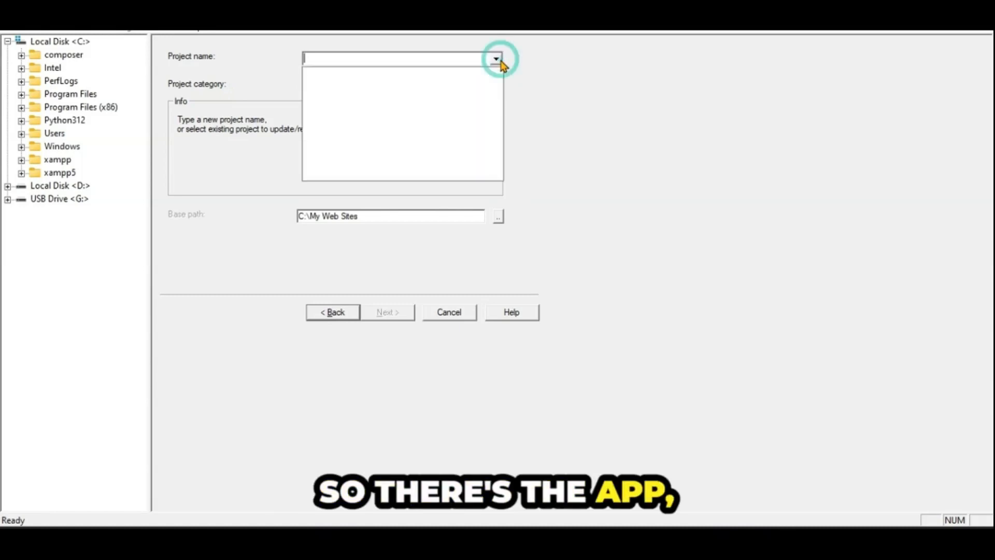
pyautogui.click(497, 59)
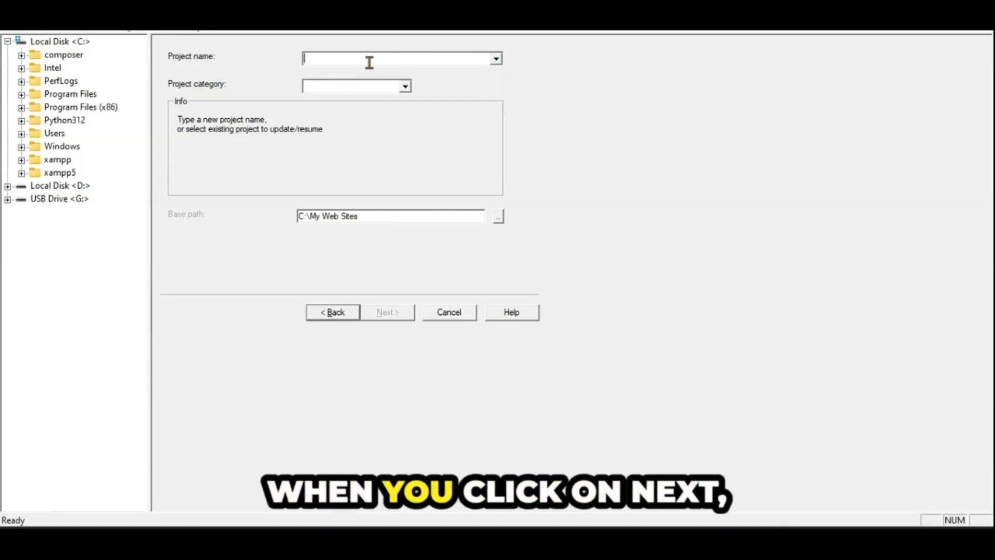
pyautogui.write('h')
pyautogui.press('BackSpace')
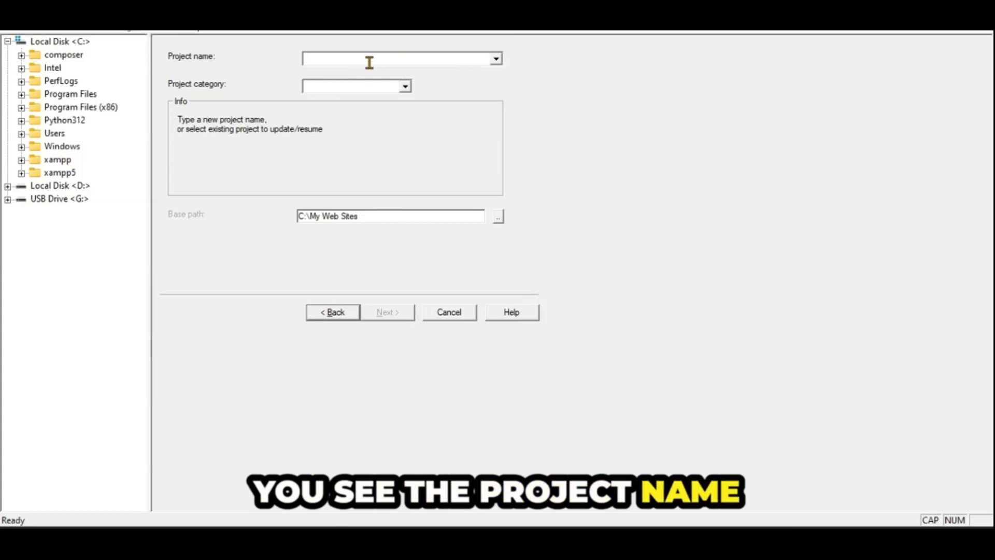
pyautogui.write('HTML ')
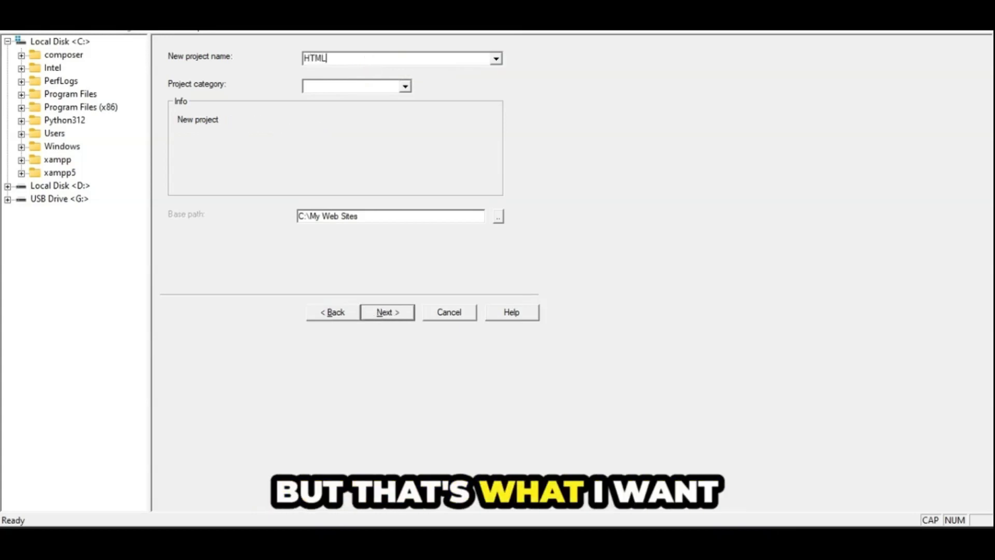
pyautogui.write('TUTORIALS')
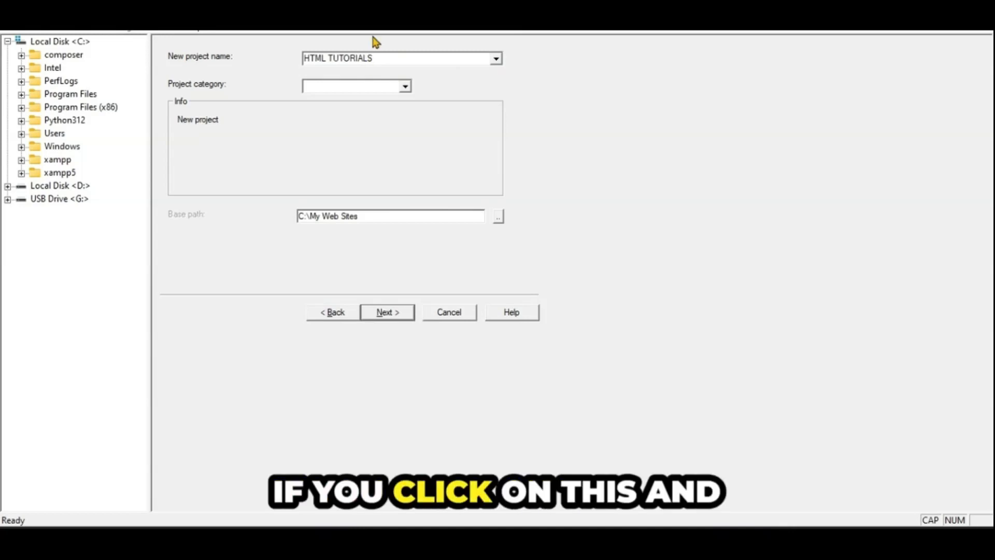
# - Set the new project's category to "WEB PROGRAMMING"
pyautogui.click(406, 89)
pyautogui.click(357, 87)
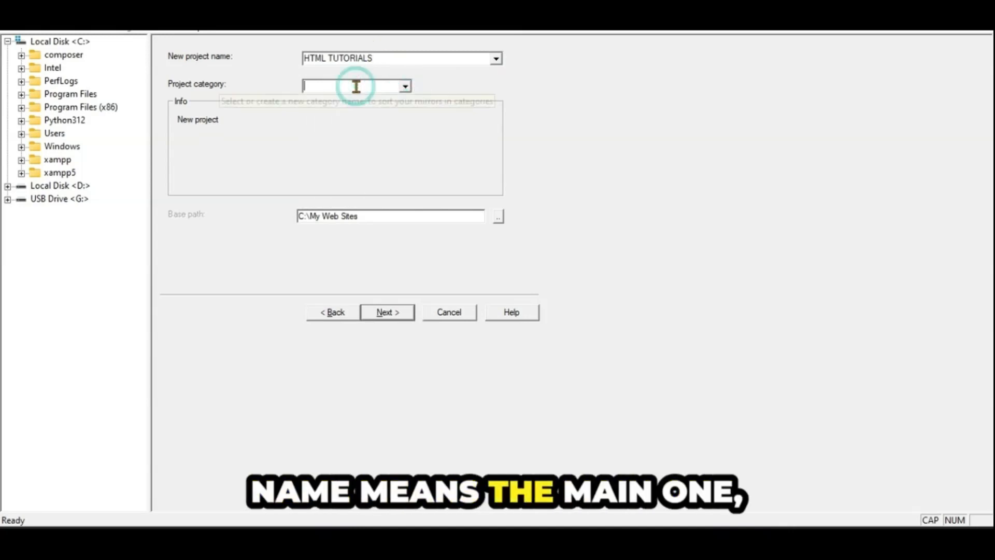
pyautogui.write('WEB P')
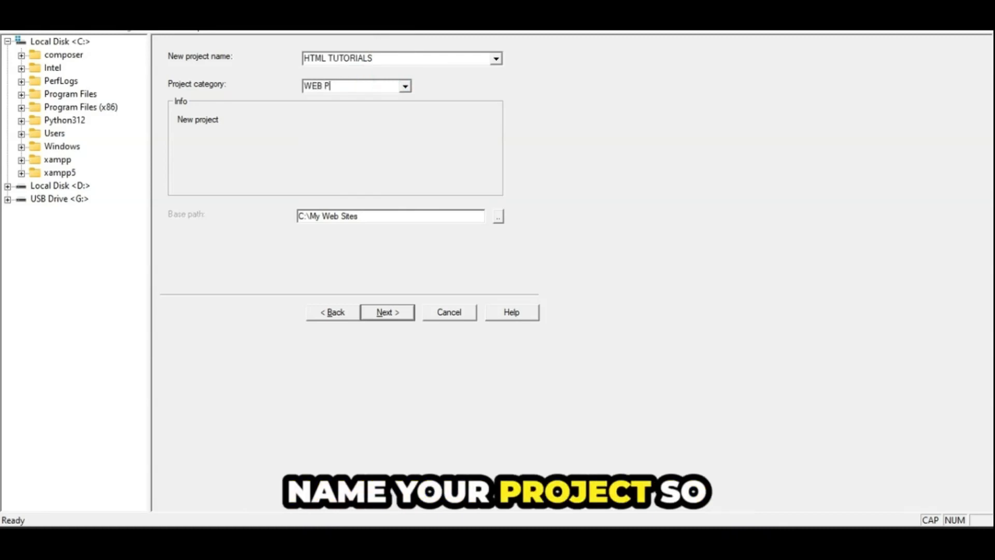
pyautogui.write('ROGR')
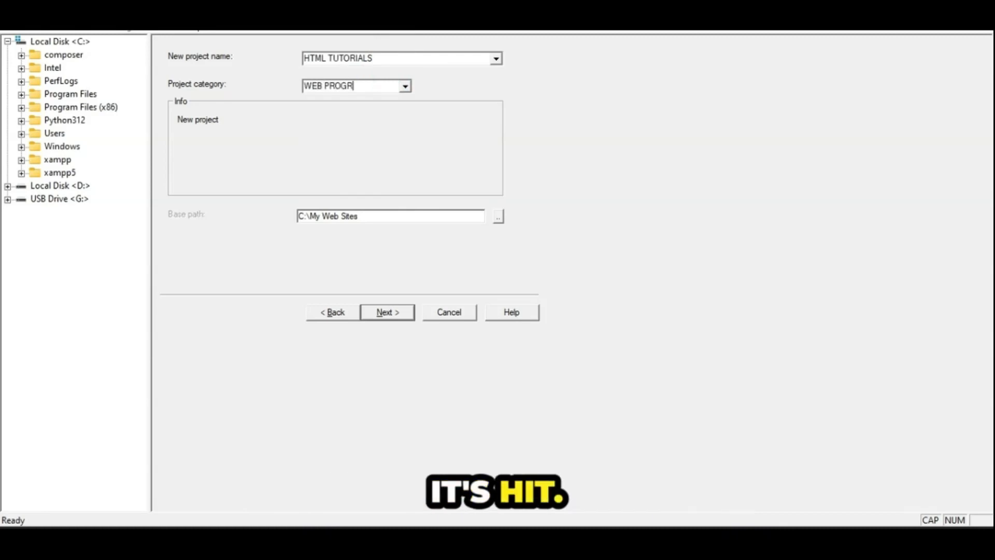
pyautogui.write('AMMING')
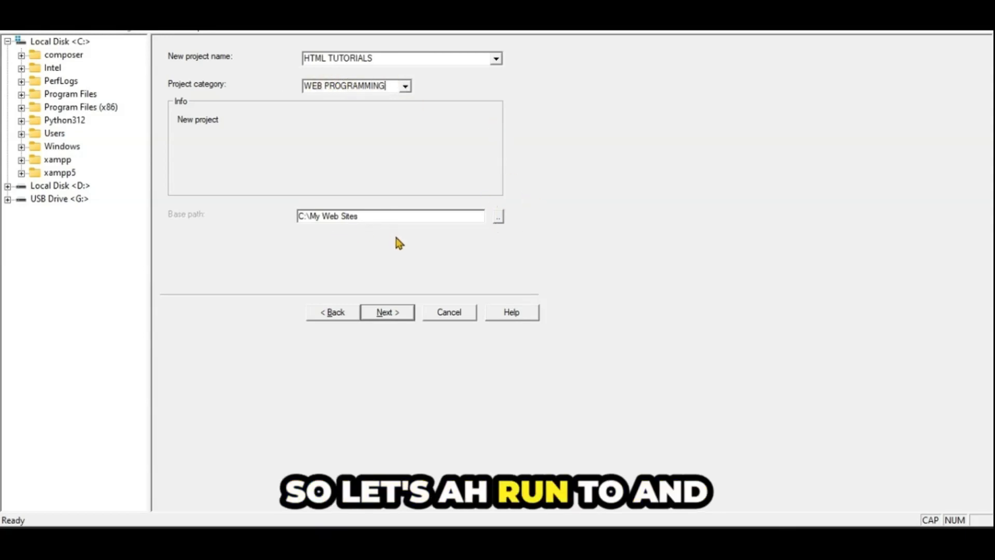
# - Set the project's base path to a folder named "HTML SITES" on the Desktop and continue to the mirroring mode settings
pyautogui.click(498, 217)
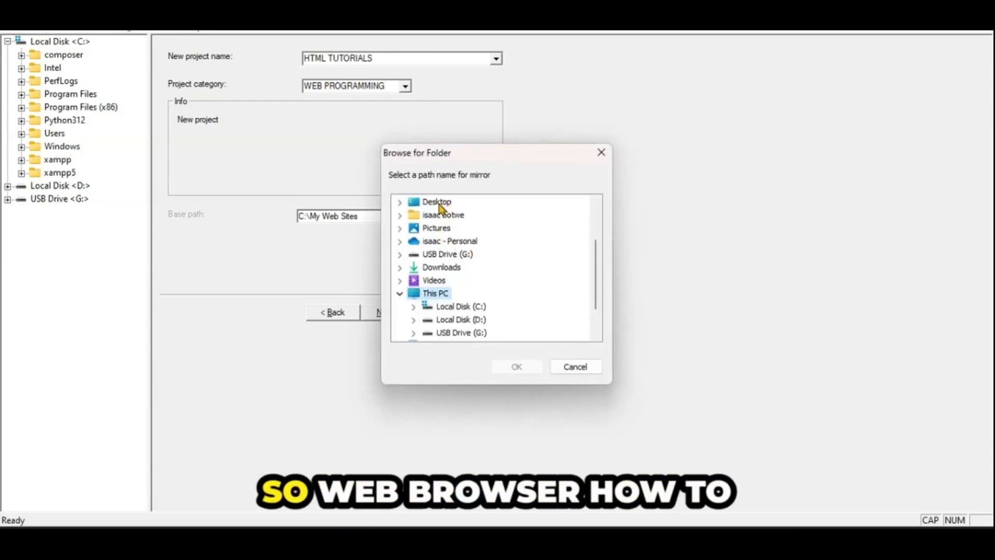
pyautogui.click(438, 201)
pyautogui.click(527, 366)
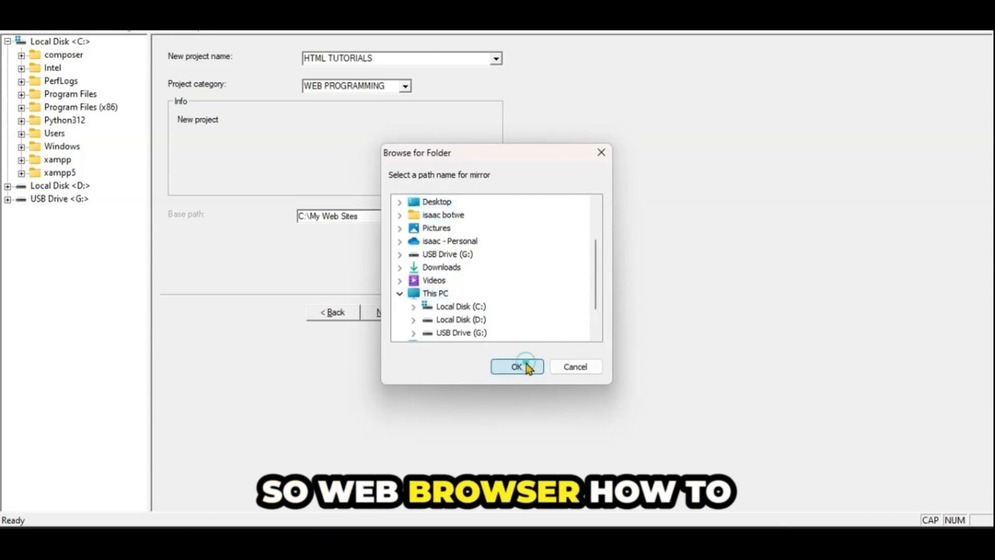
pyautogui.click(386, 216)
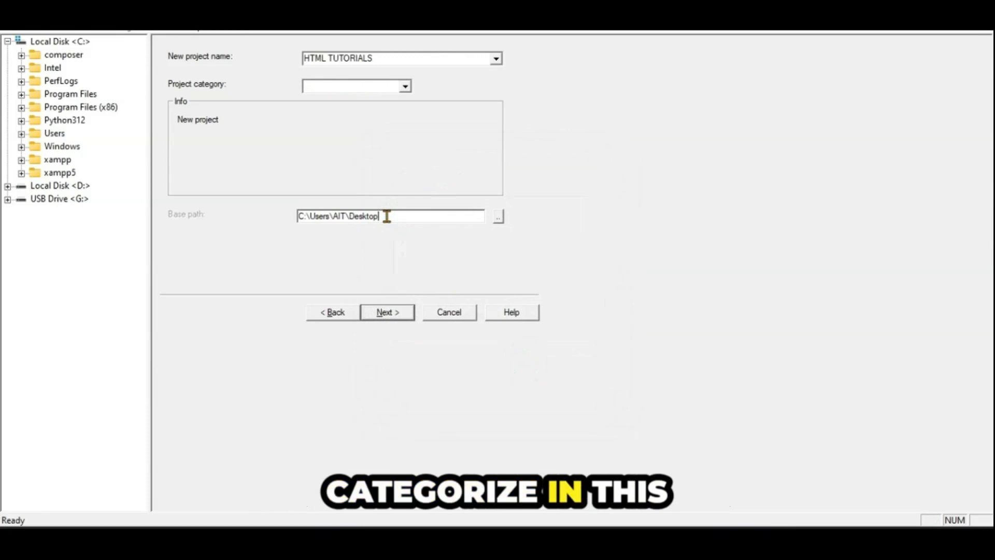
pyautogui.write('\\HTML SITES')
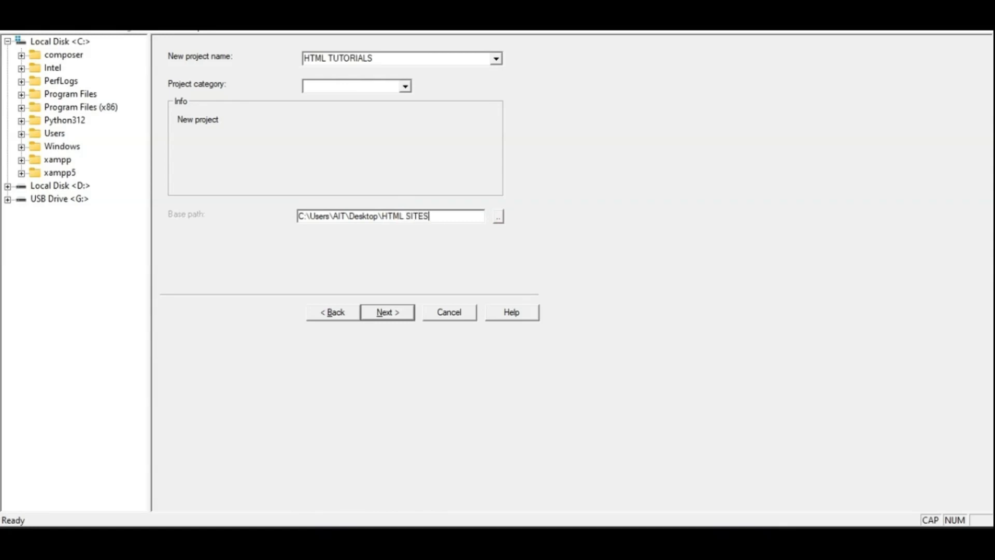
pyautogui.click(392, 322)
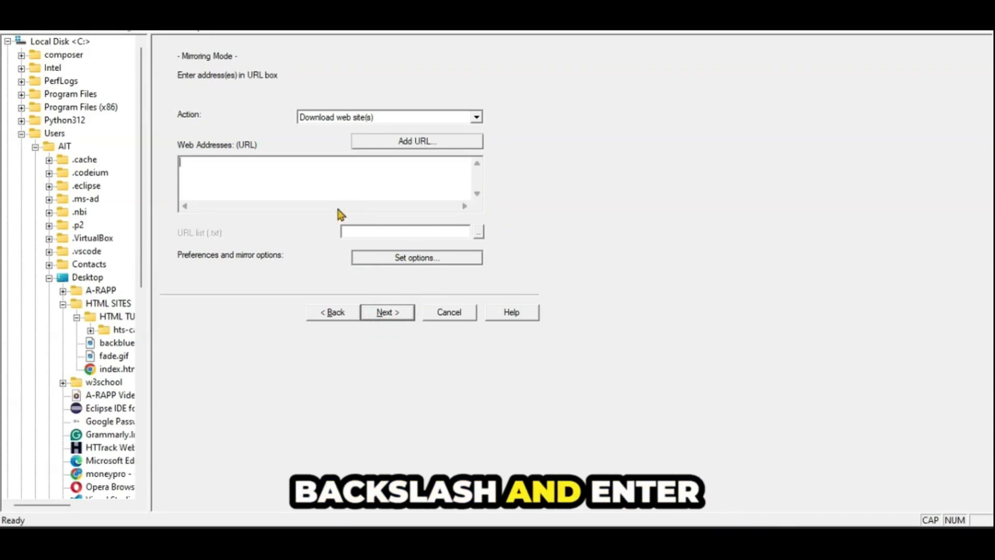
pyautogui.rightClick(264, 171)
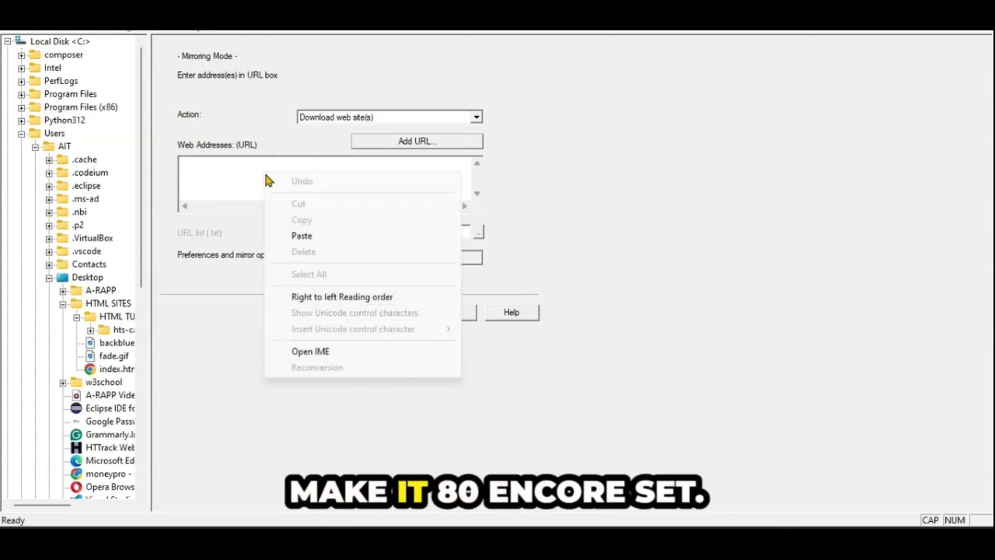
pyautogui.click(304, 234)
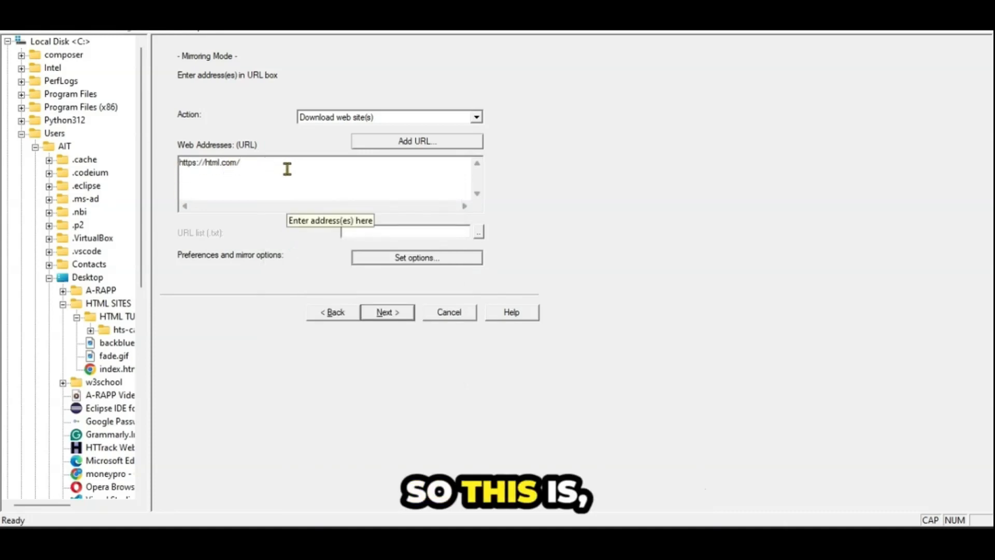
pyautogui.press('BackSpace')
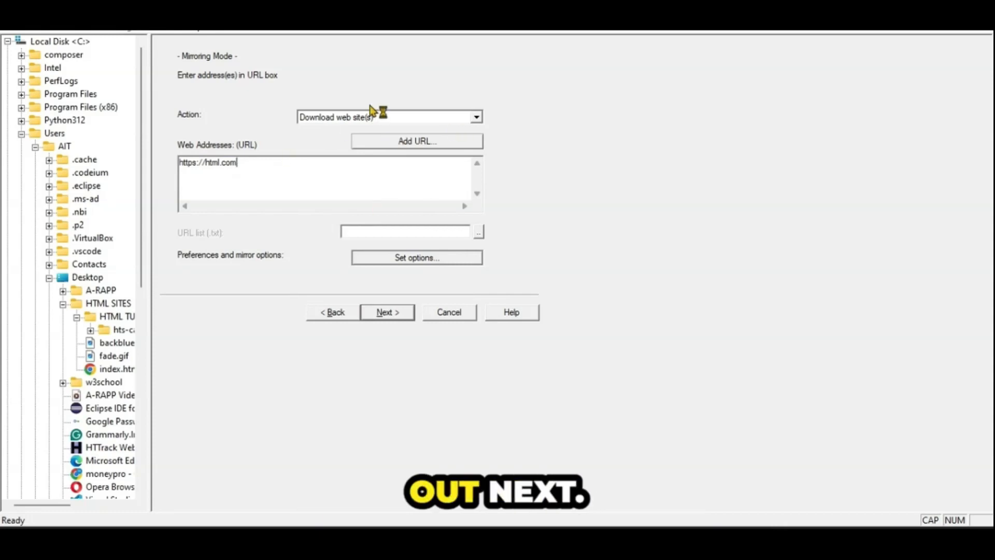
pyautogui.click(397, 315)
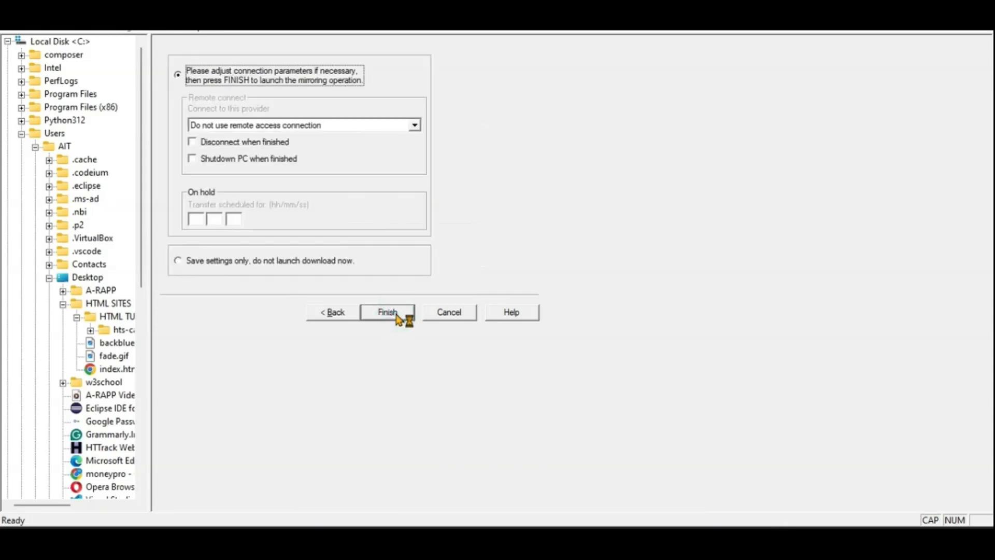
# - Launch the mirroring without a remote access connection and try to browse the mirrored website
pyautogui.click(394, 312)
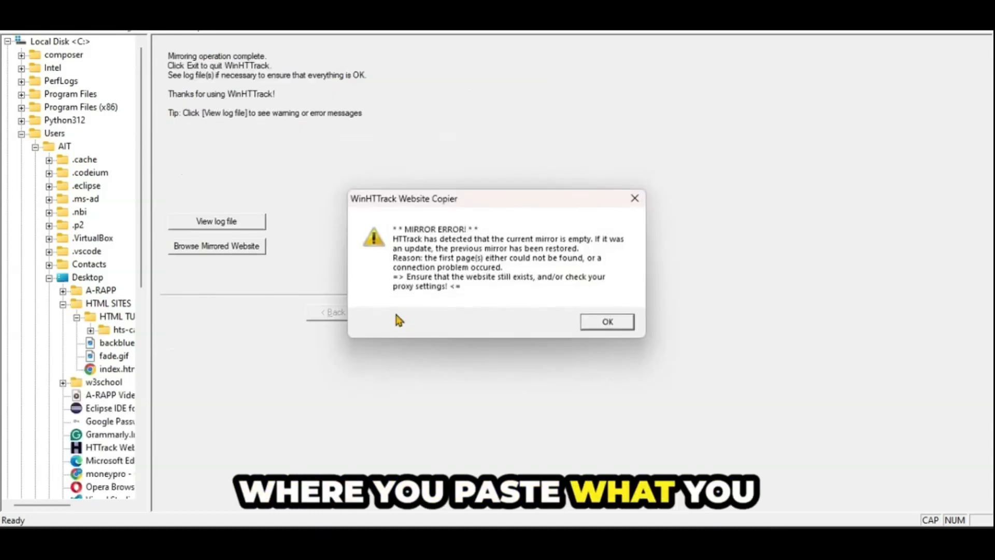
pyautogui.click(624, 324)
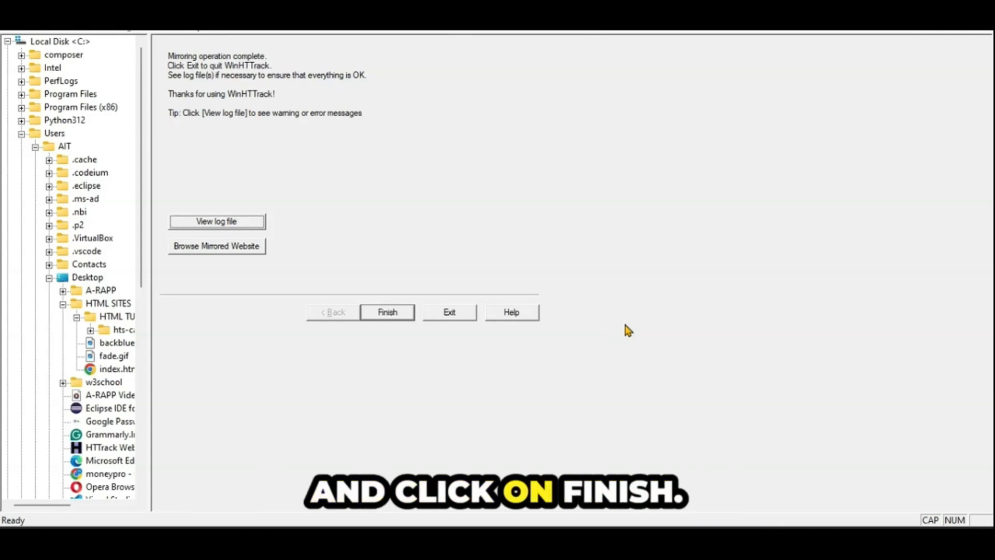
pyautogui.click(214, 247)
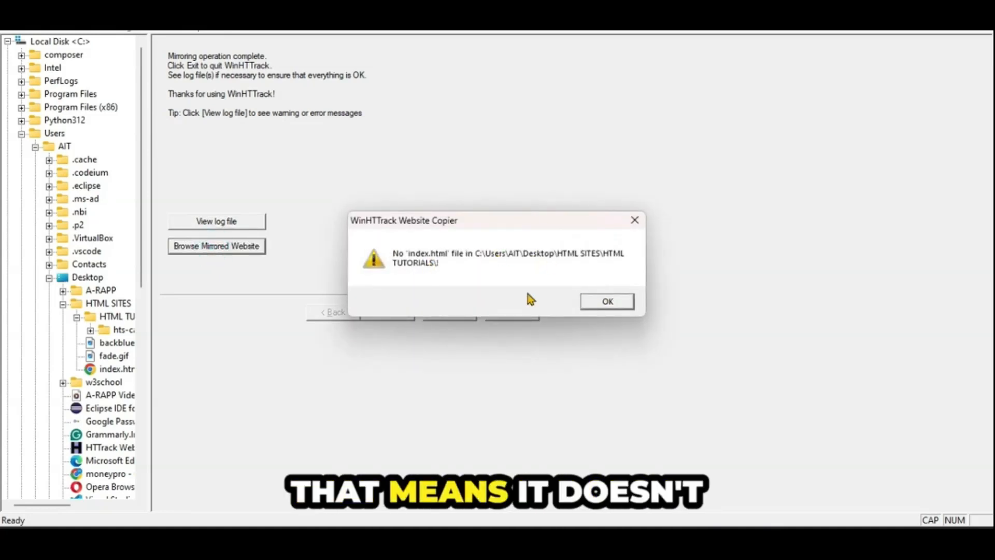
pyautogui.click(616, 300)
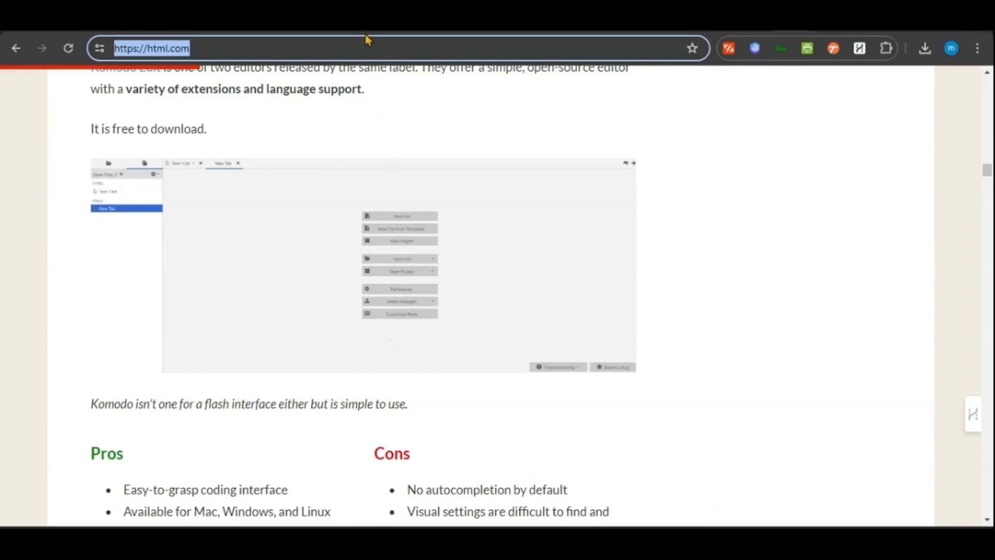
# - Switch to the browser, return to the "html tutorial" search results and open W3Schools' "HTML Tutorial" result
pyautogui.click(15, 48)
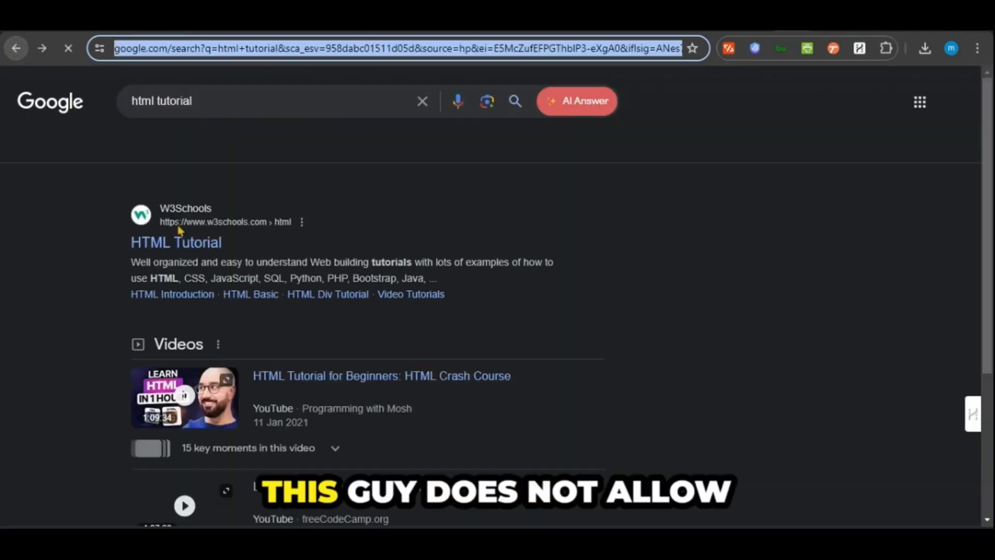
pyautogui.scroll(-10, 185, 236)
pyautogui.scroll(3, 185, 236)
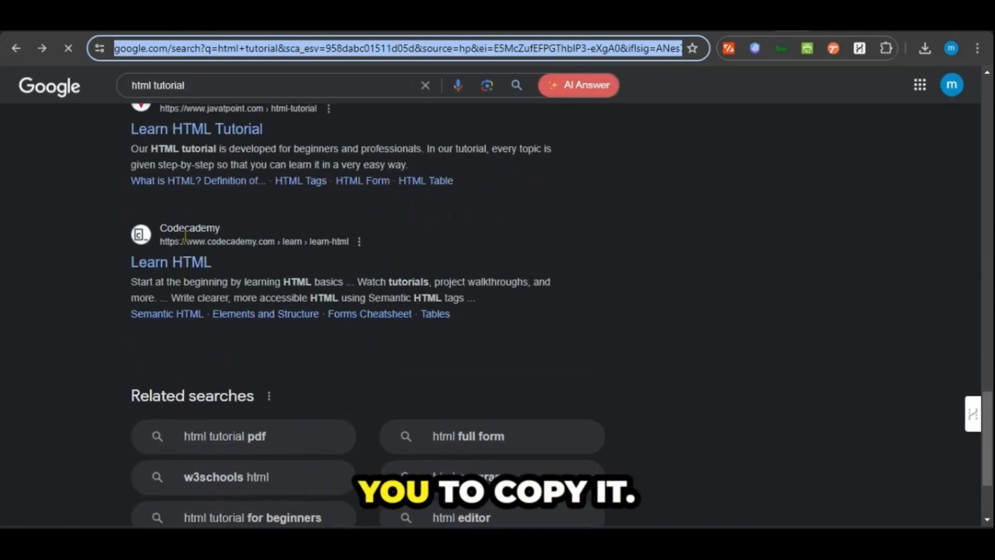
pyautogui.scroll(2, 185, 236)
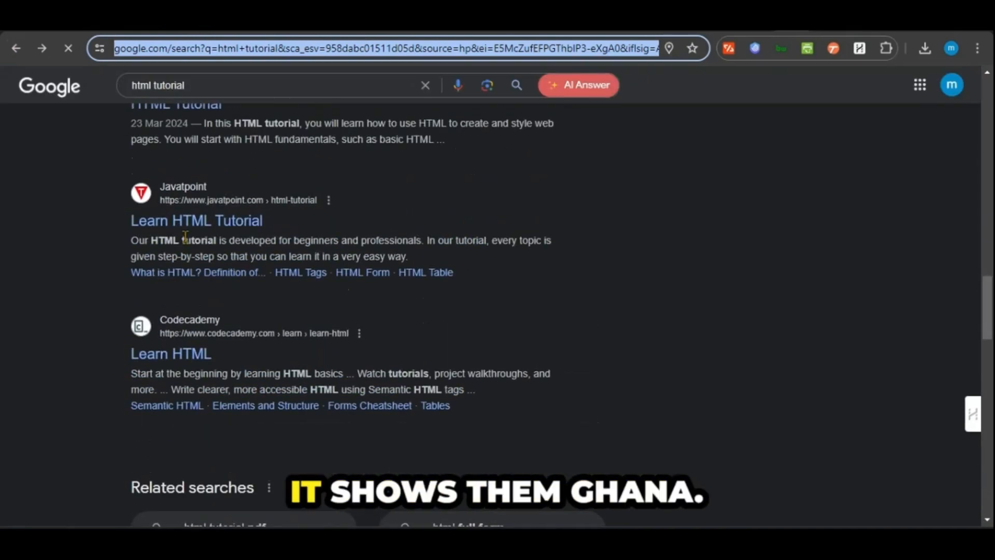
pyautogui.scroll(10, 185, 236)
pyautogui.scroll(1, 185, 236)
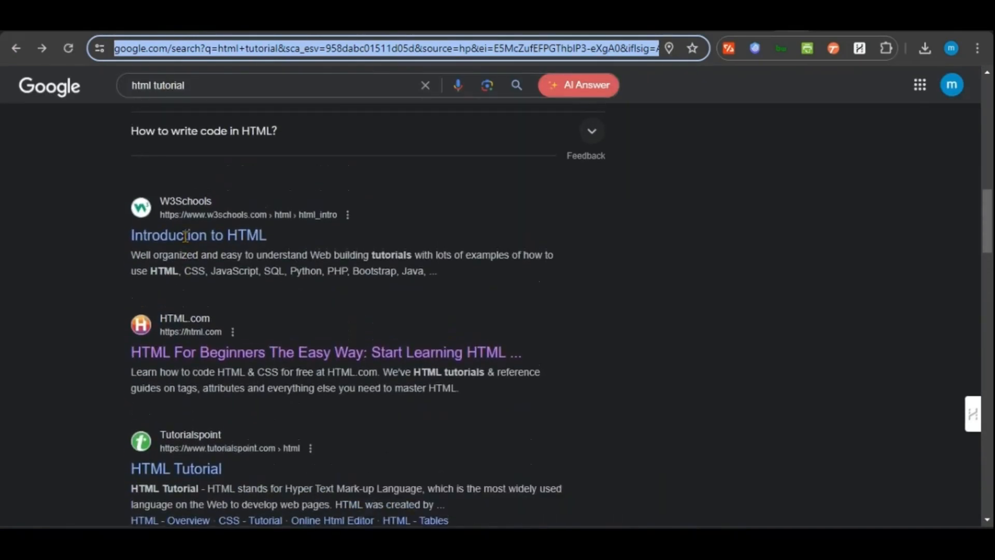
pyautogui.click(202, 240)
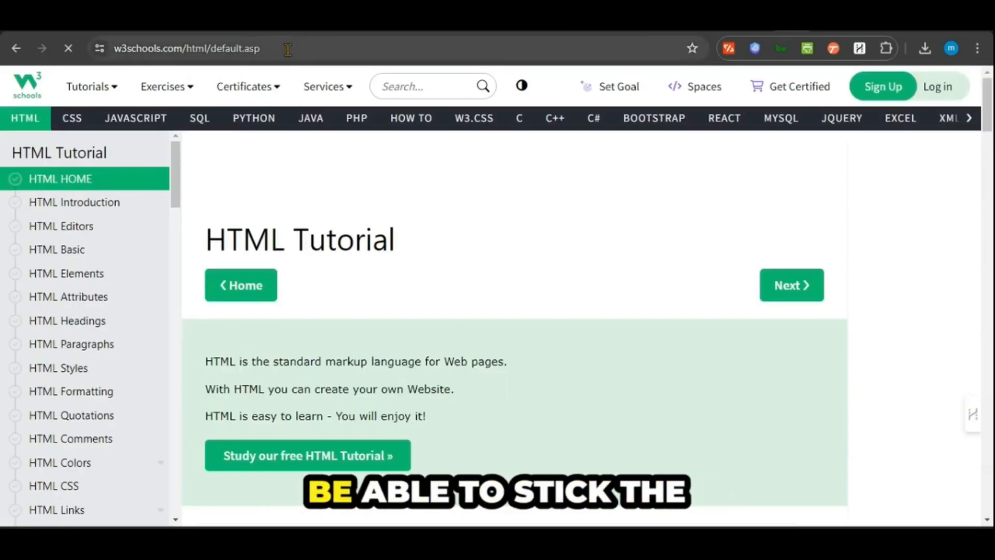
# - Copy the address of the W3Schools HTML Tutorial page, then switch to WinHTTrack Website Copier and exit it
pyautogui.click(287, 49)
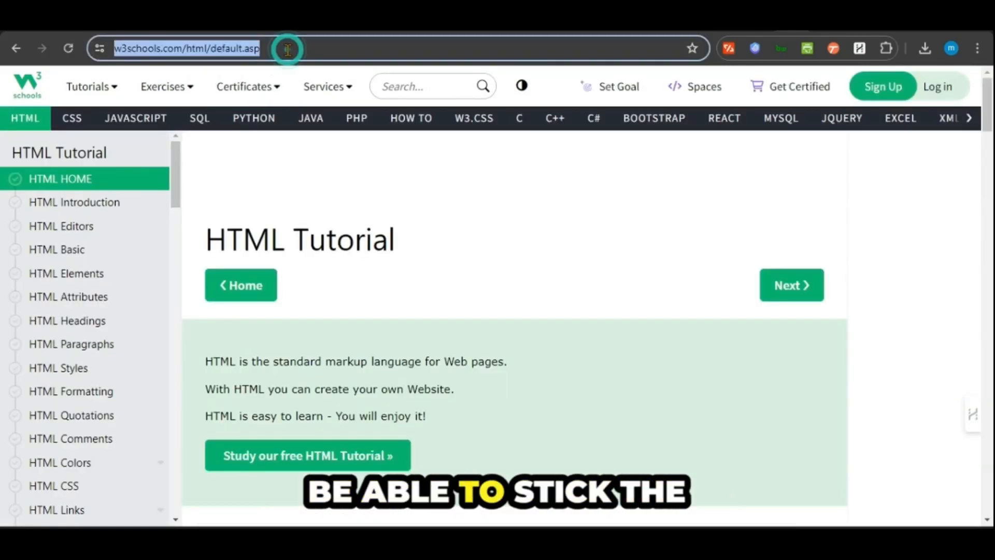
pyautogui.rightClick(245, 56)
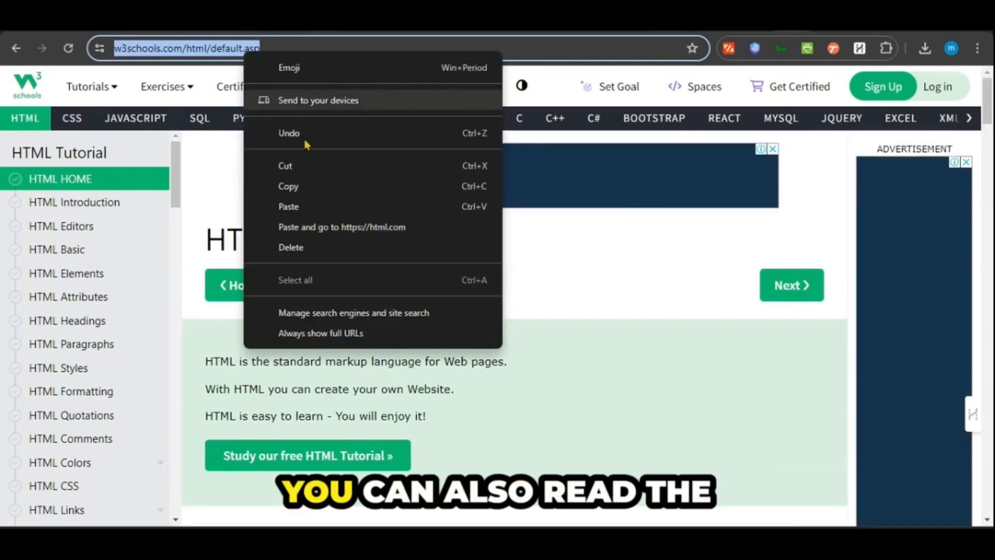
pyautogui.click(319, 187)
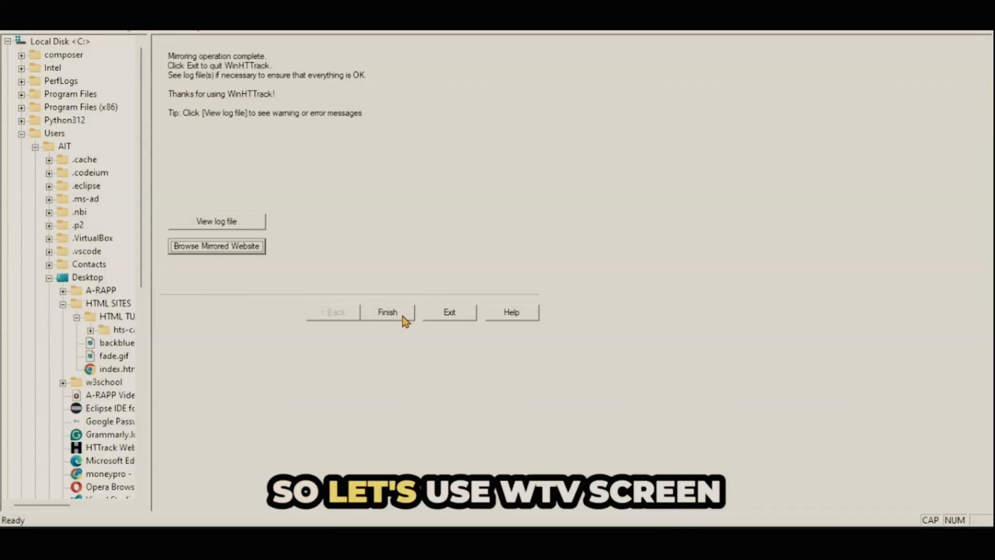
pyautogui.click(450, 312)
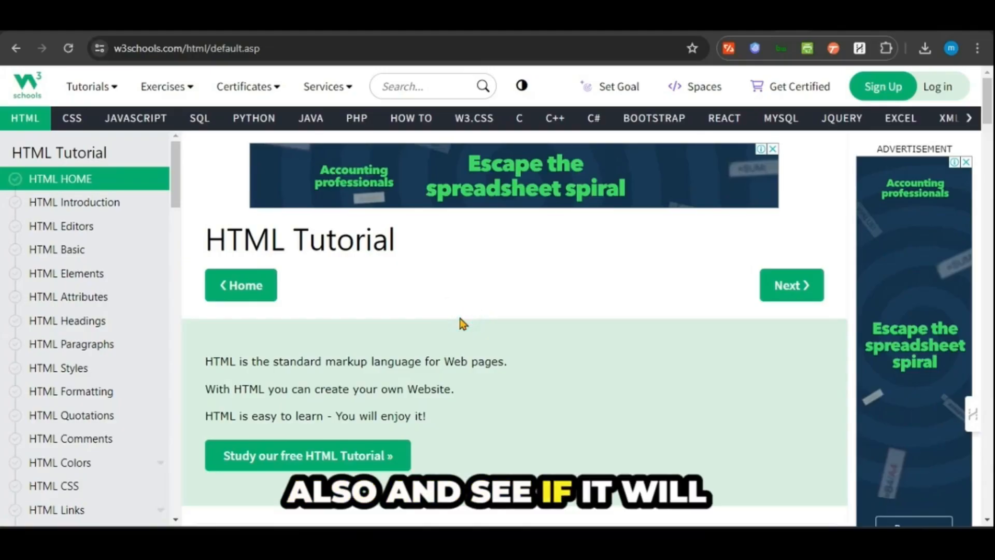
pyautogui.press('super')
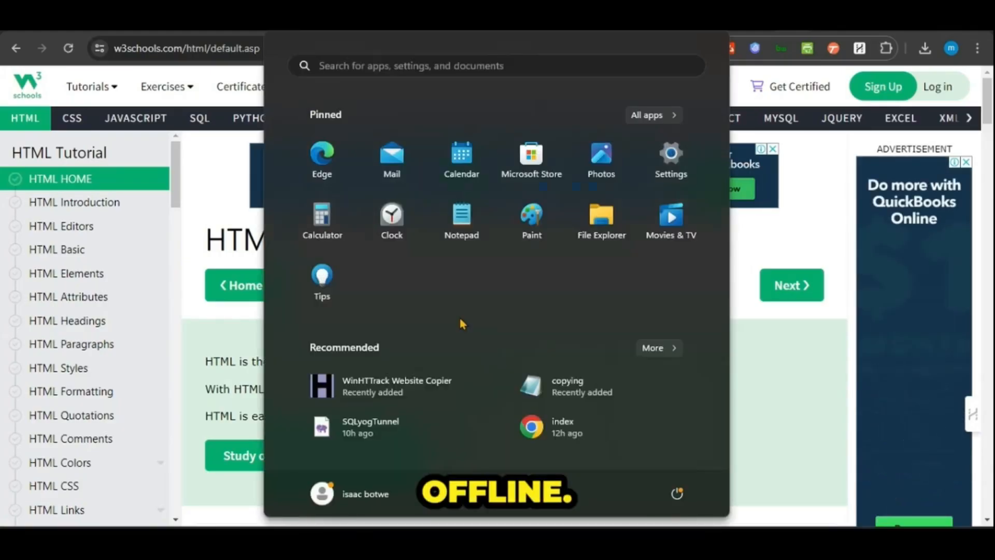
pyautogui.write('TH')
pyautogui.press('BackSpace')
pyautogui.press('BackSpace')
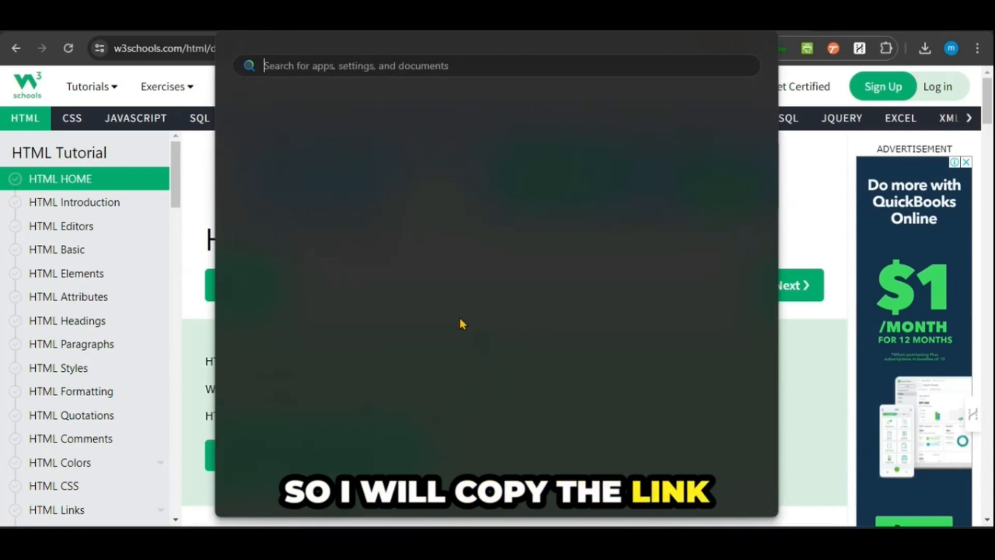
pyautogui.write('HTT')
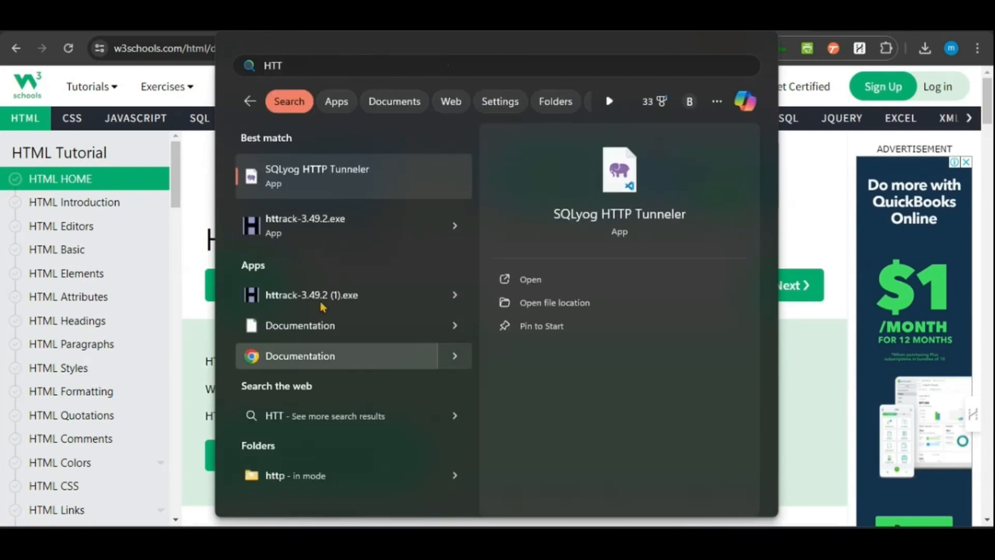
pyautogui.click(370, 216)
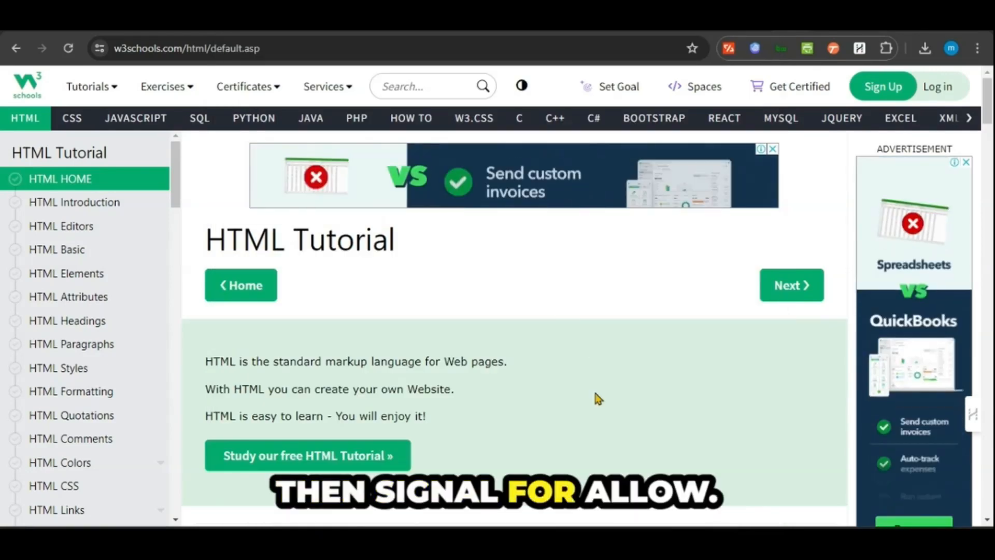
# - Search the installed apps for "HTT", open HTTrack Website Copier from the Desktop and start a new project
pyautogui.press('super')
pyautogui.write('HT')
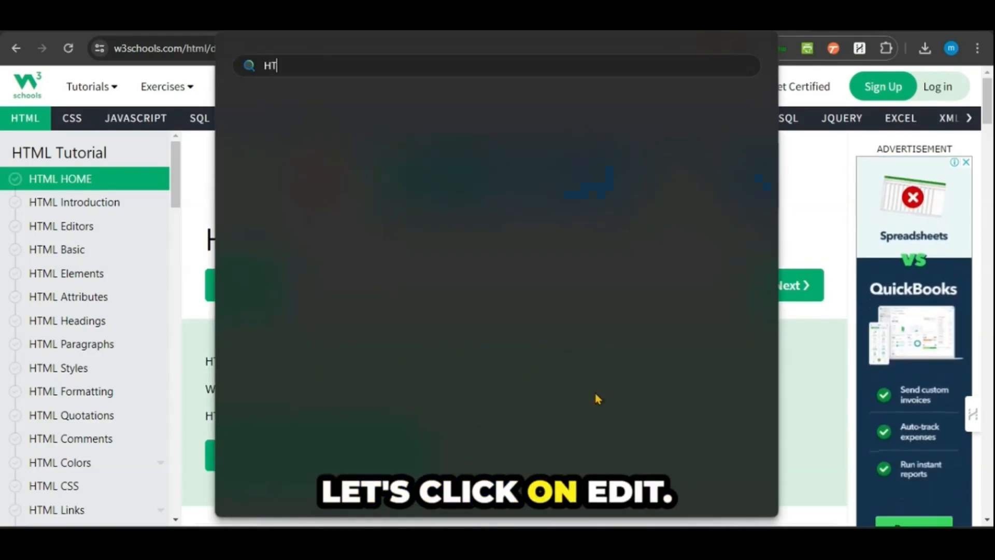
pyautogui.write('Track-3.49.2.exe')
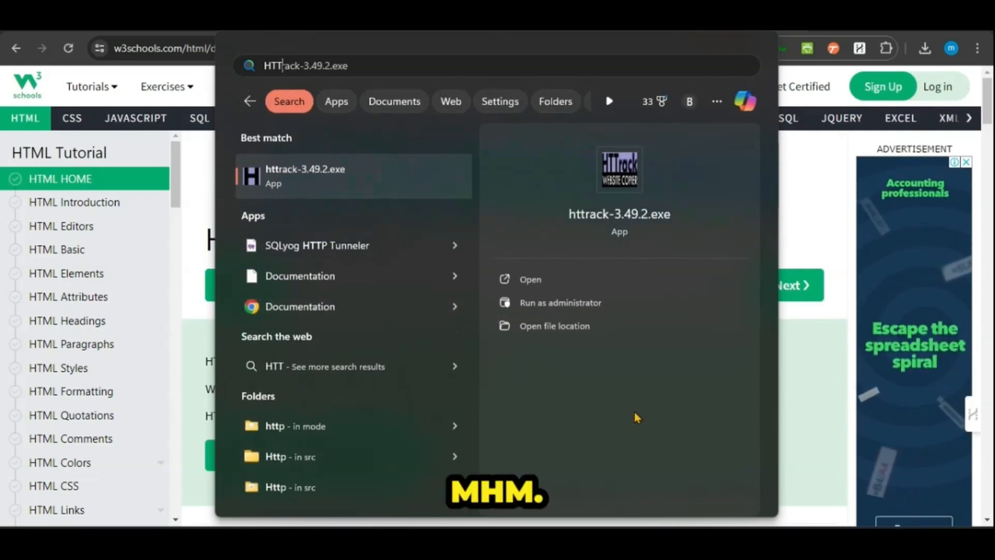
pyautogui.click(338, 101)
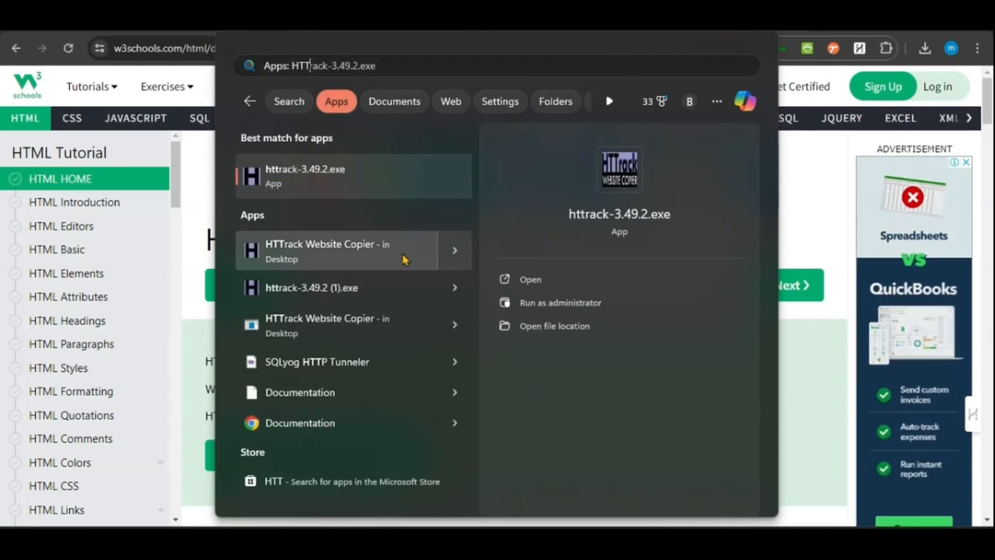
pyautogui.click(403, 254)
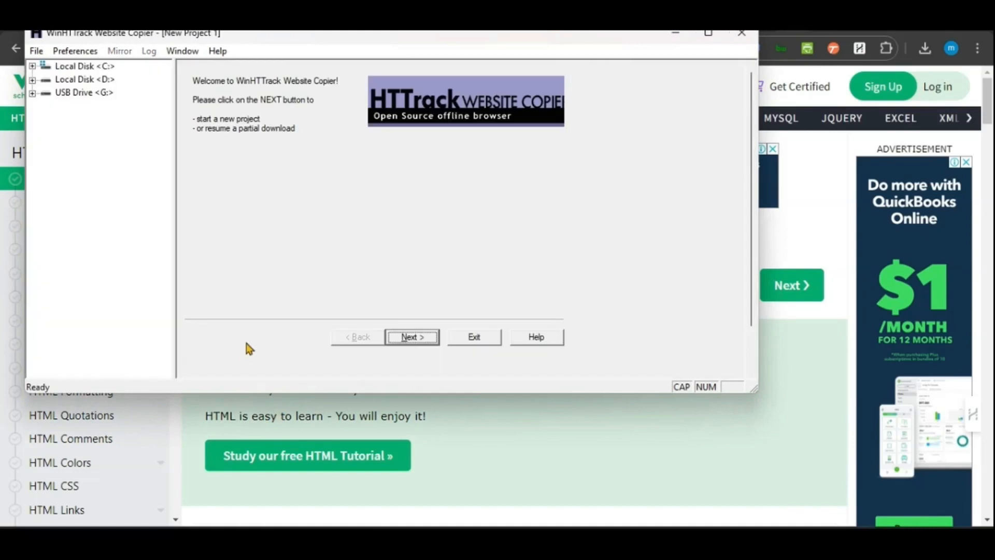
pyautogui.click(428, 340)
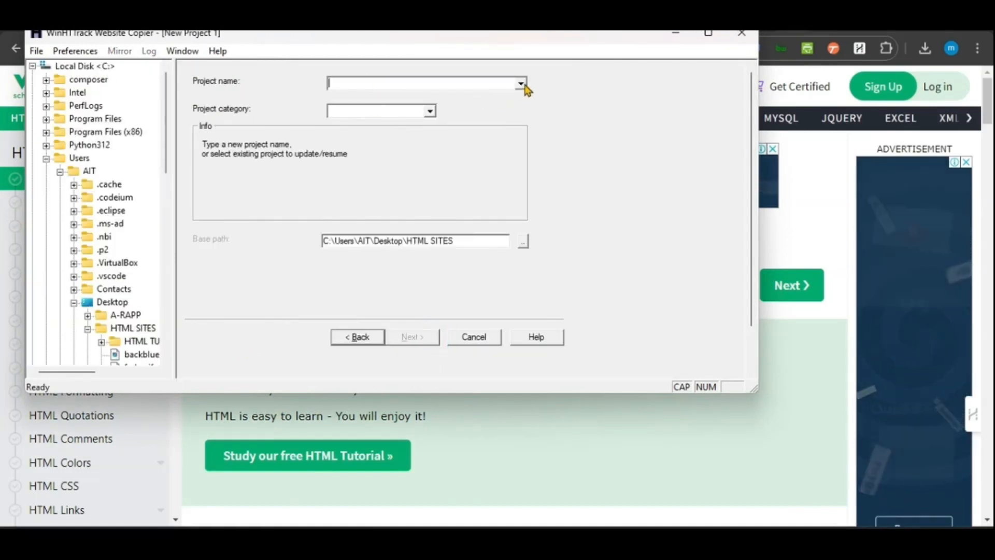
# - Select the existing project HTML TUTORIALS, set its category to WEB DEV and proceed to the web address settings
pyautogui.click(521, 82)
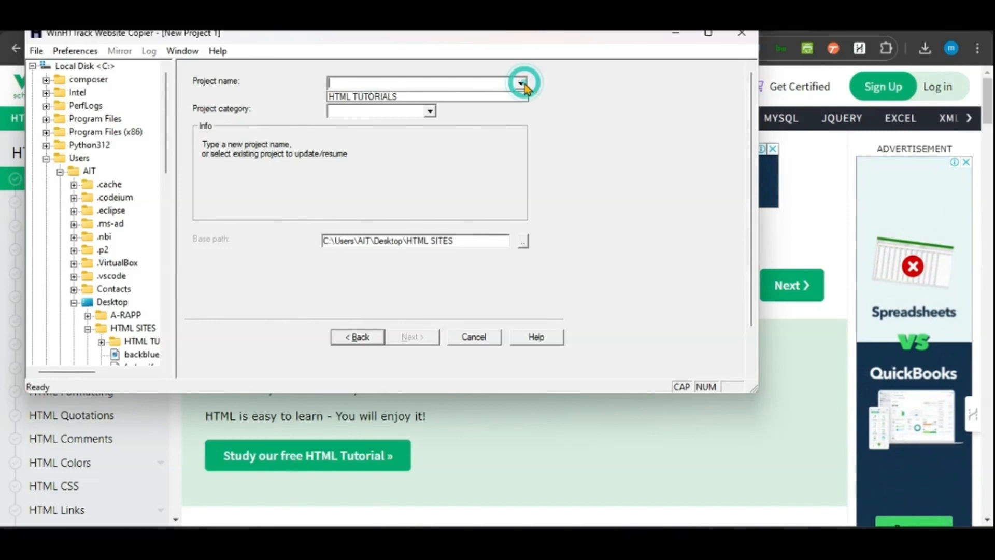
pyautogui.click(492, 98)
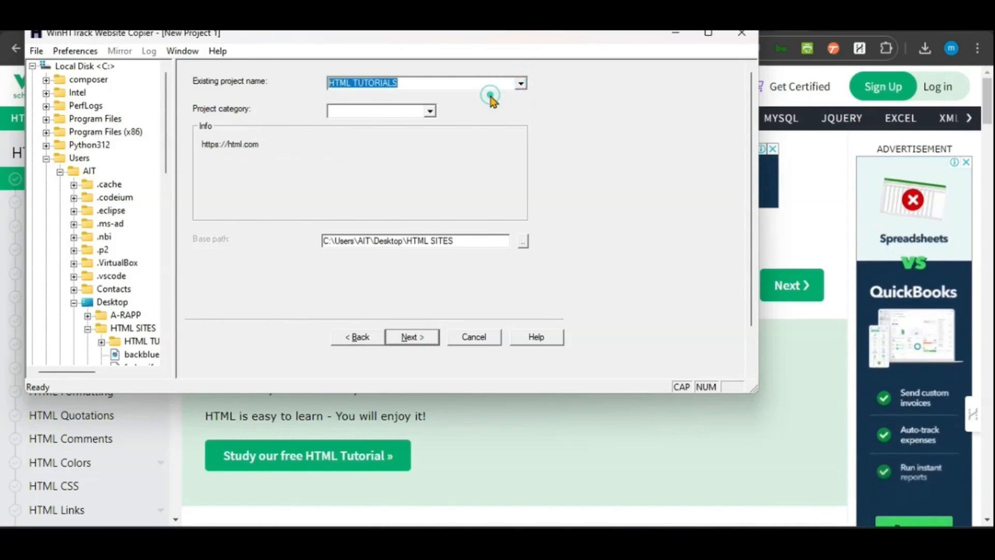
pyautogui.click(431, 112)
pyautogui.write('WE')
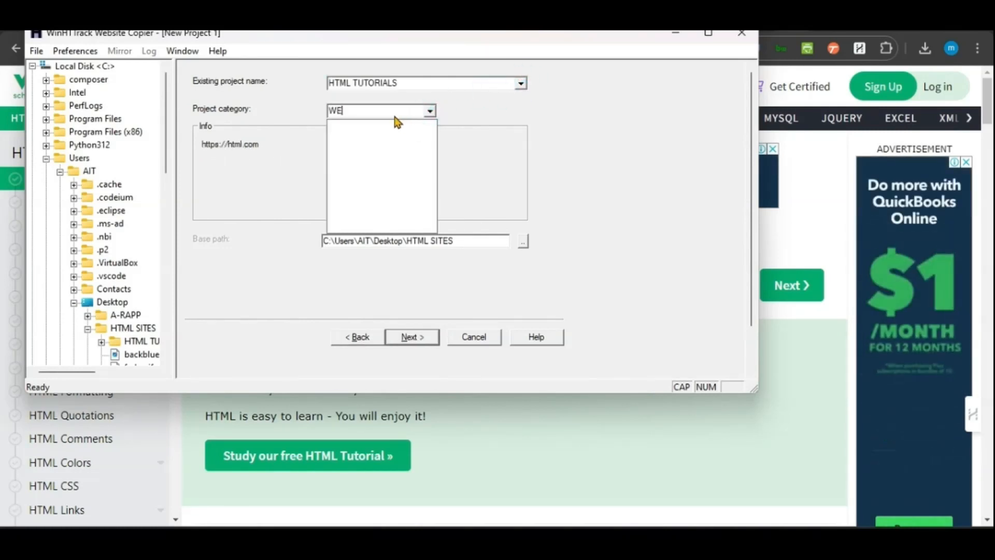
pyautogui.write('B DEV')
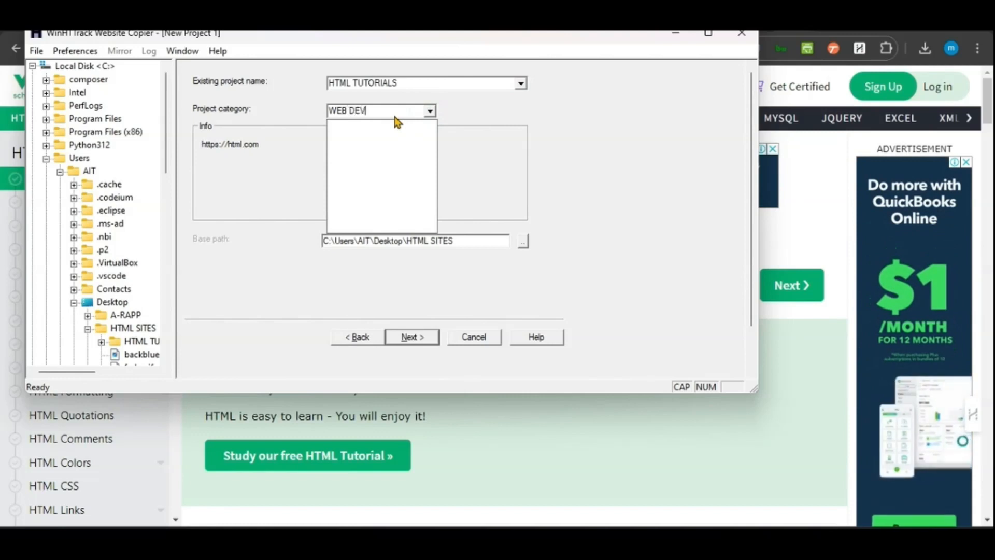
pyautogui.click(511, 169)
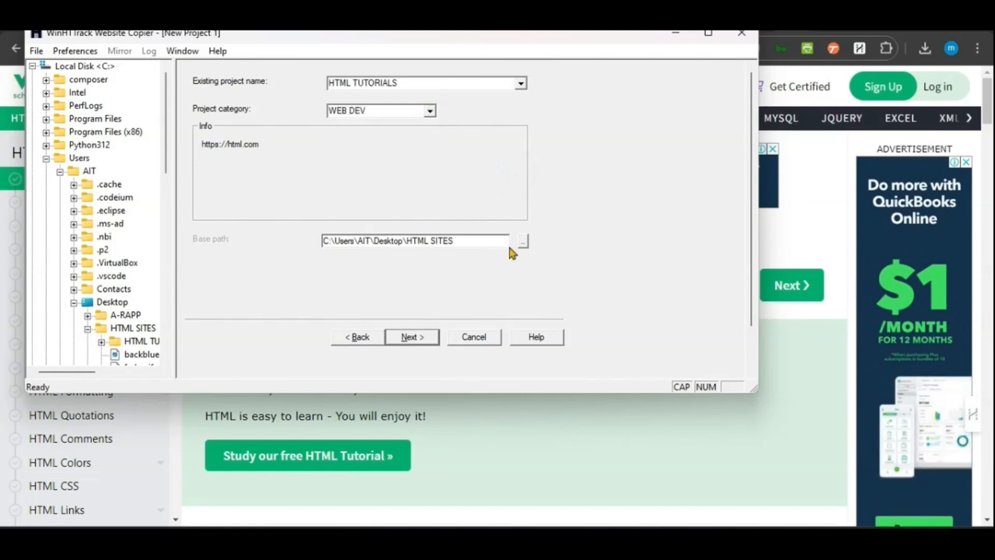
pyautogui.click(412, 337)
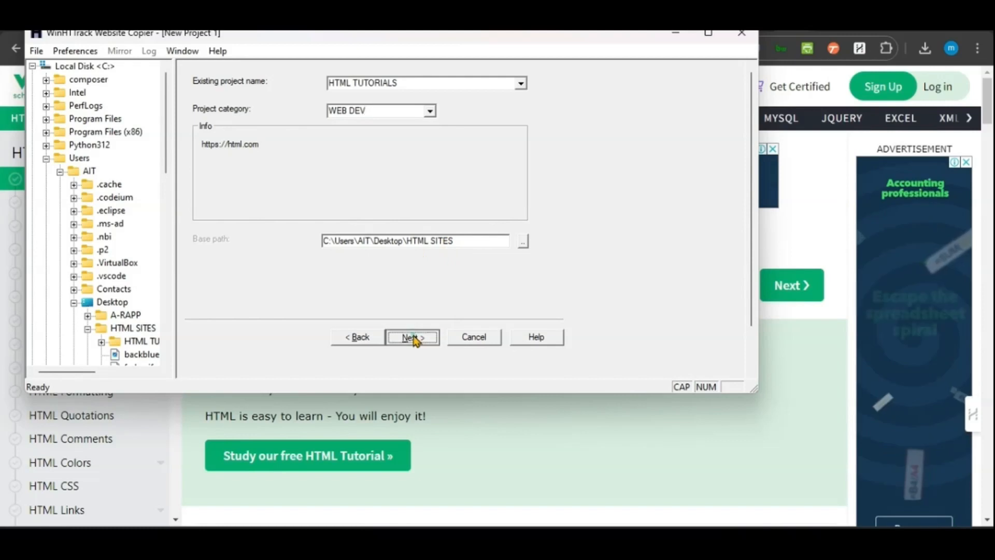
pyautogui.click(288, 191)
pyautogui.press('BackSpace')
pyautogui.press('BackSpace')
pyautogui.press('BackSpace')
pyautogui.press('BackSpace')
pyautogui.press('BackSpace')
pyautogui.press('BackSpace')
pyautogui.press('BackSpace')
pyautogui.press('BackSpace')
pyautogui.press('BackSpace')
pyautogui.press('BackSpace')
pyautogui.press('BackSpace')
pyautogui.press('BackSpace')
pyautogui.press('BackSpace')
pyautogui.press('BackSpace')
pyautogui.press('BackSpace')
pyautogui.press('BackSpace')
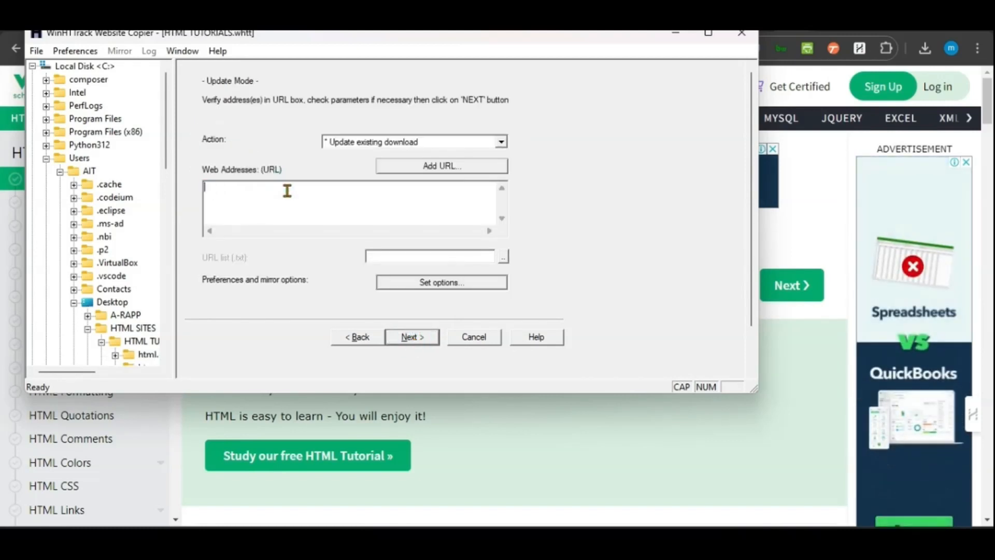
pyautogui.rightClick(287, 191)
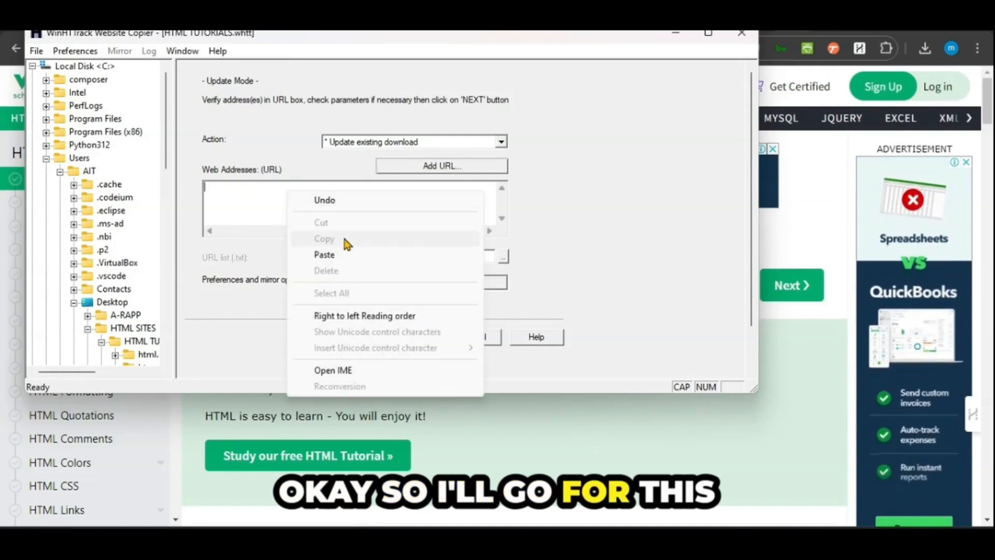
pyautogui.click(346, 254)
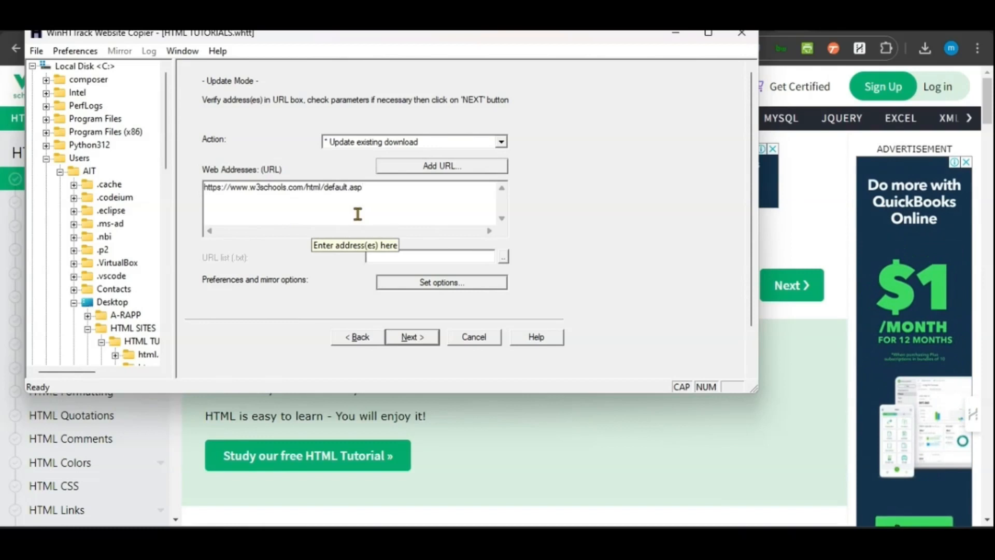
# - Launch the mirroring without a remote access connection, maximize the window and stop the mirroring before it finishes
pyautogui.click(422, 343)
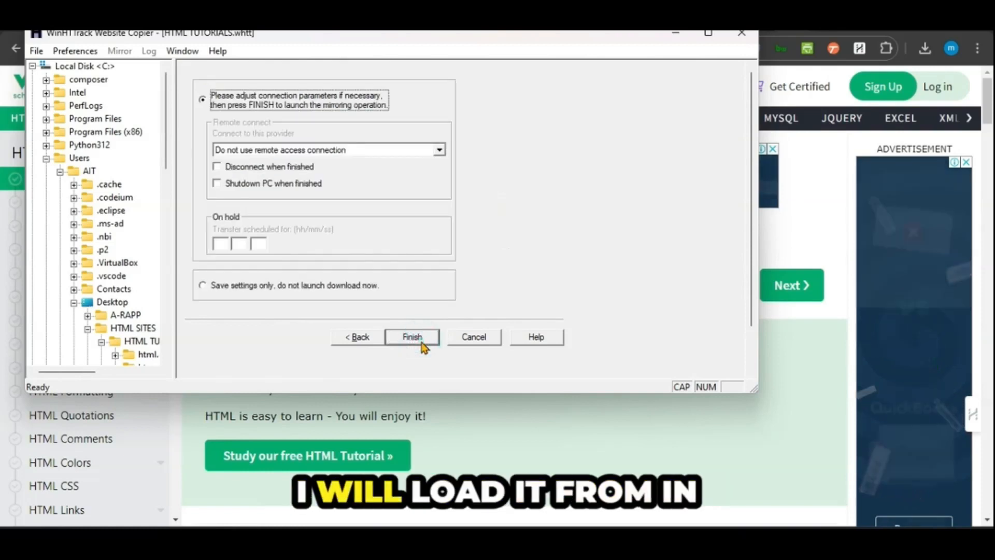
pyautogui.click(422, 343)
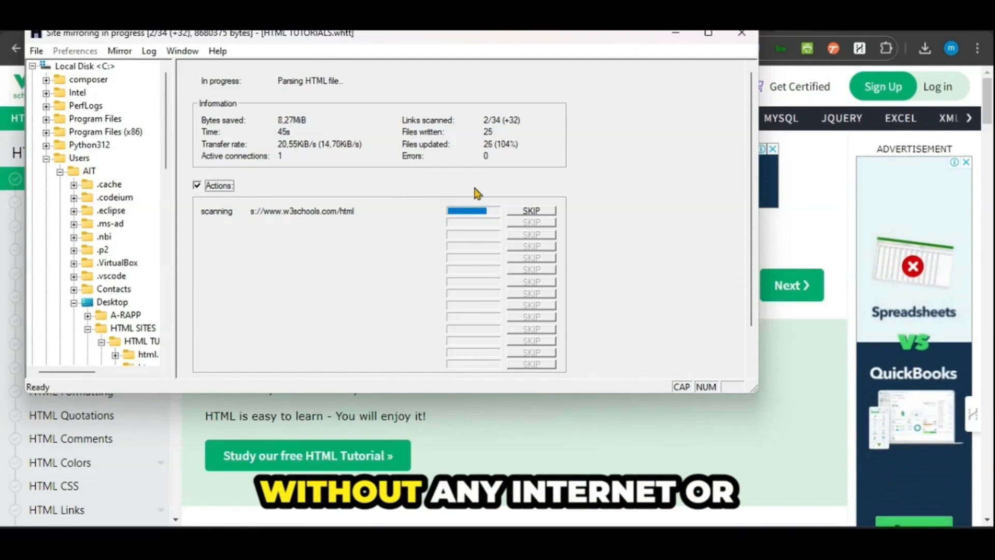
pyautogui.click(709, 34)
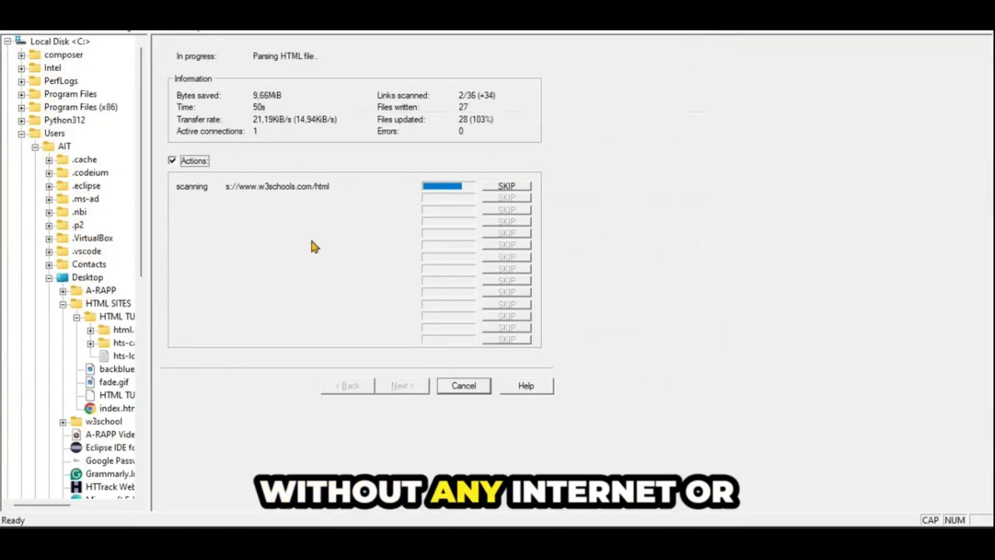
pyautogui.click(463, 388)
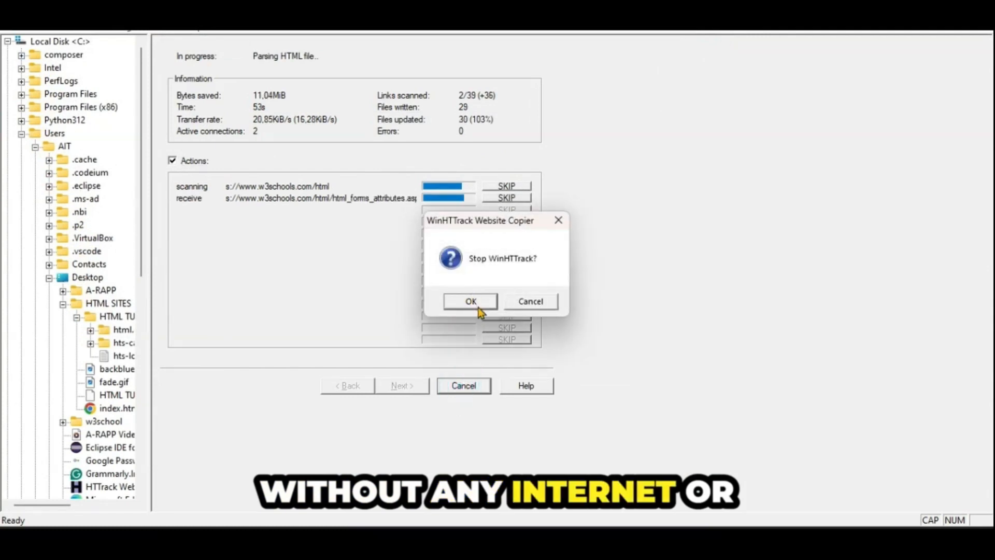
pyautogui.click(475, 303)
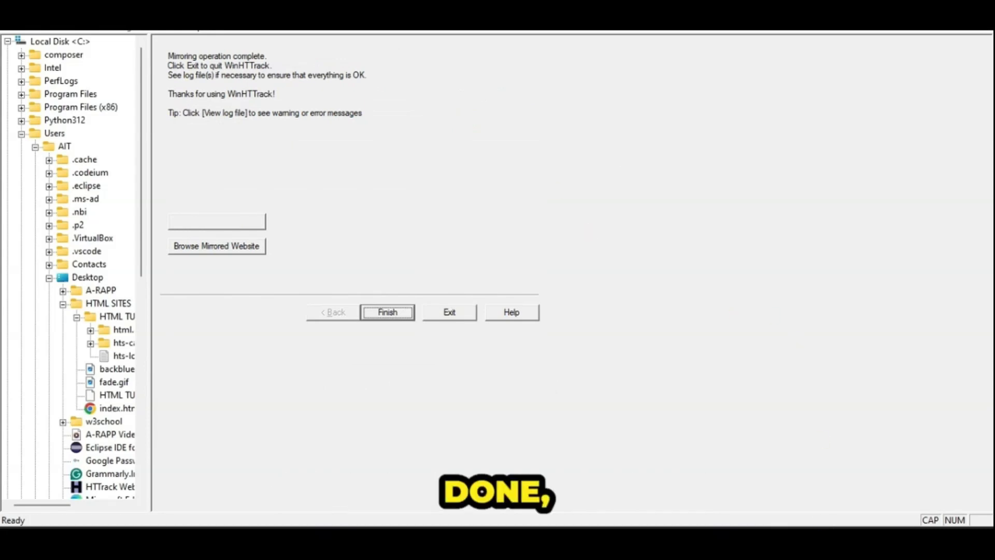
# - Turn off Wi-Fi and browse the mirrored website offline
pyautogui.click(846, 534)
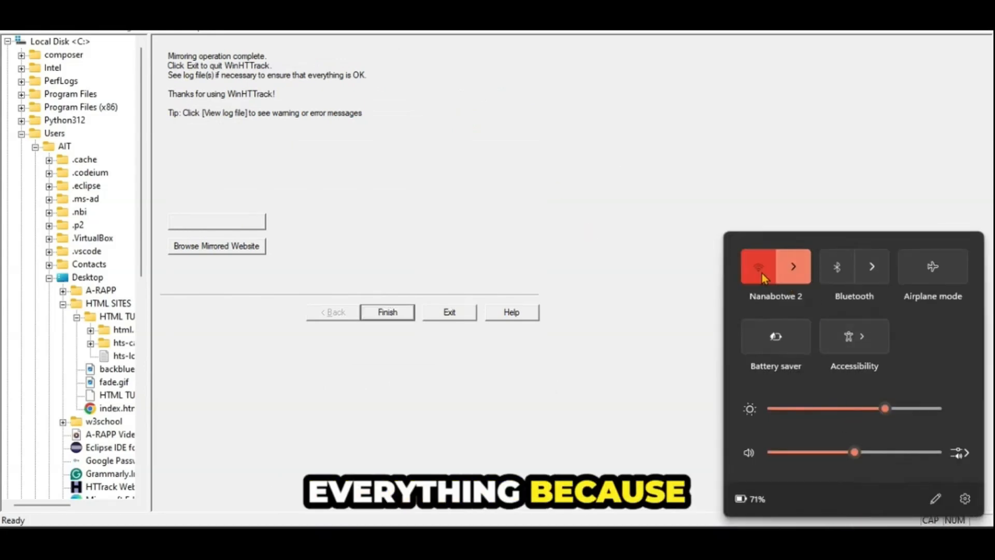
pyautogui.click(761, 271)
pyautogui.click(628, 186)
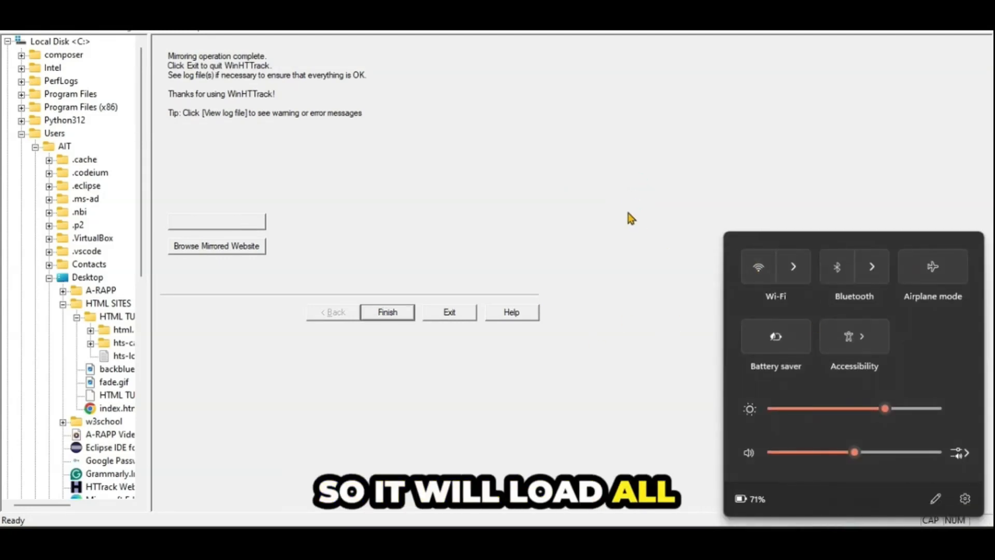
pyautogui.click(626, 206)
pyautogui.click(230, 247)
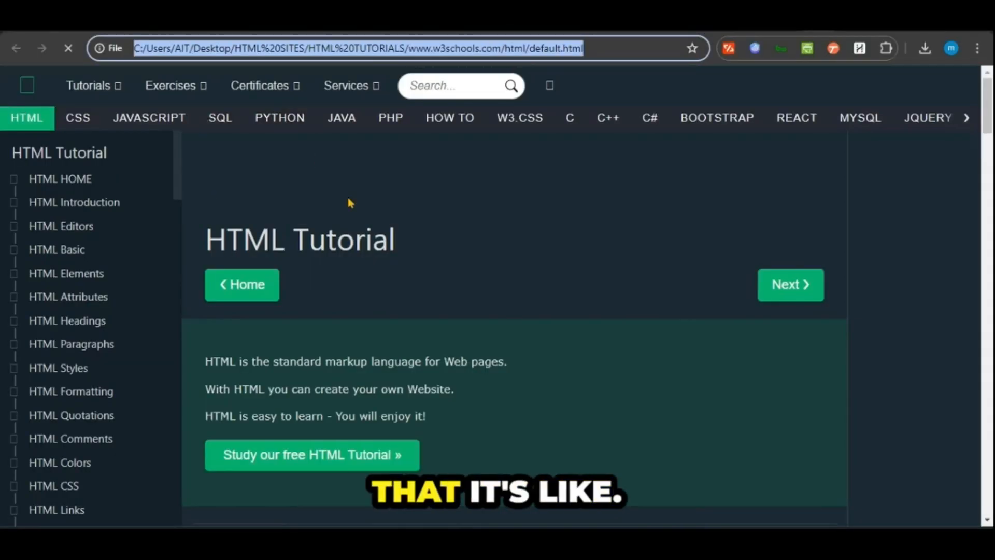
# - Check the mirrored HTML Tutorial page offline, opening HTML Introduction and returning to look through the content and topic list
pyautogui.scroll(-5, 357, 259)
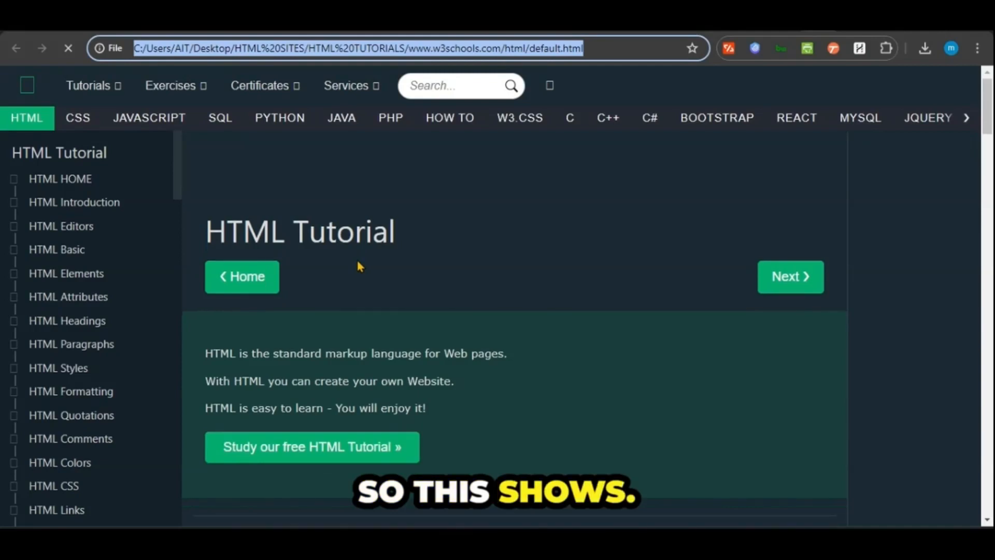
pyautogui.click(109, 203)
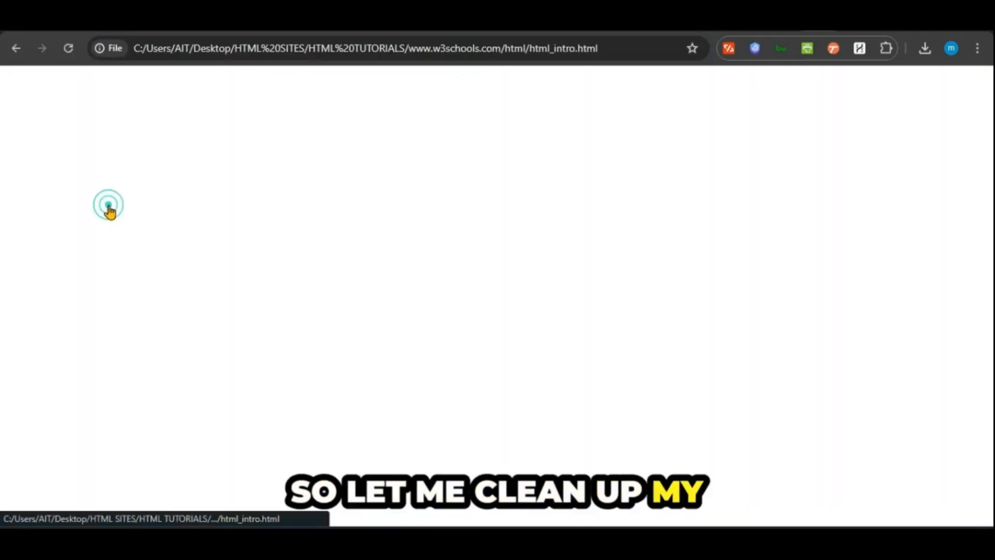
pyautogui.click(15, 49)
pyautogui.scroll(-8, 266, 249)
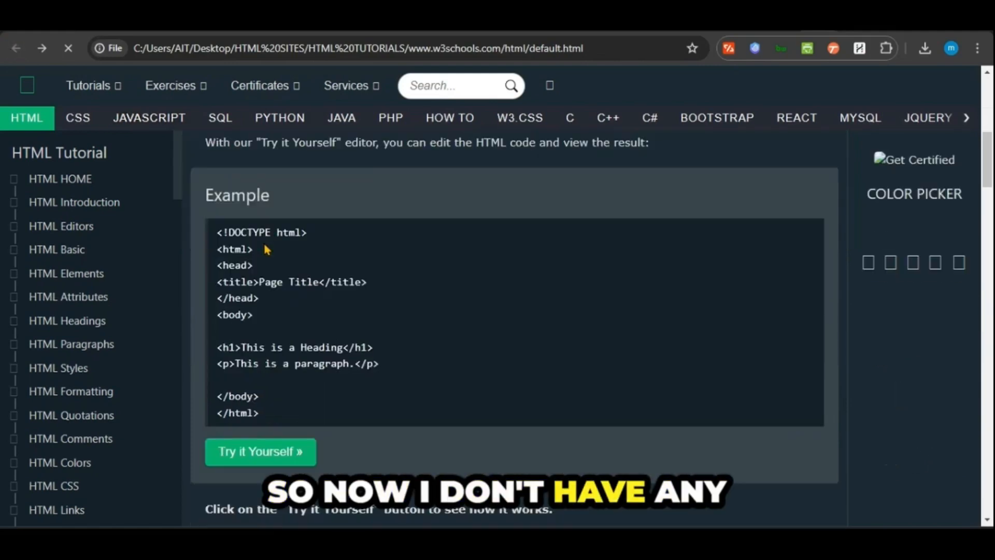
pyautogui.scroll(-15, 266, 249)
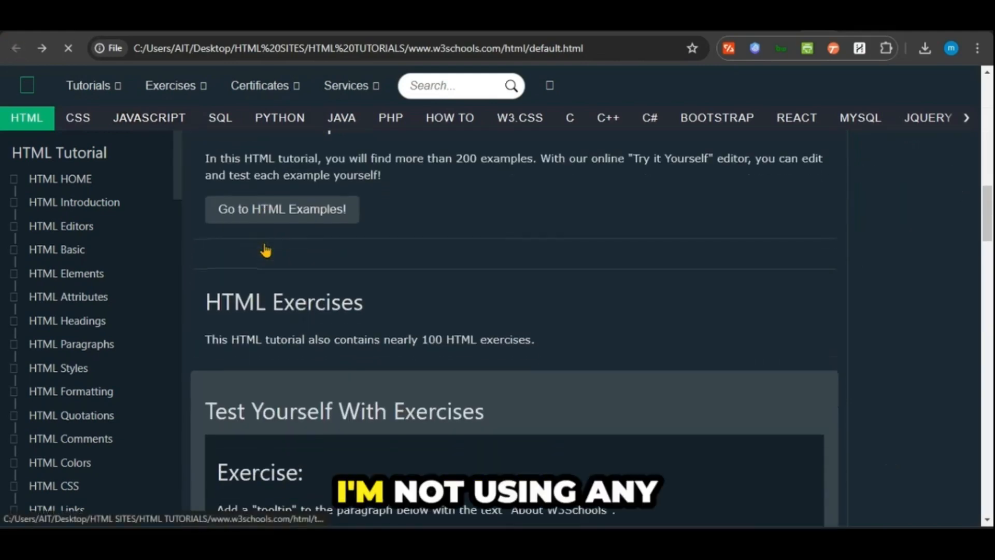
pyautogui.scroll(-3, 266, 250)
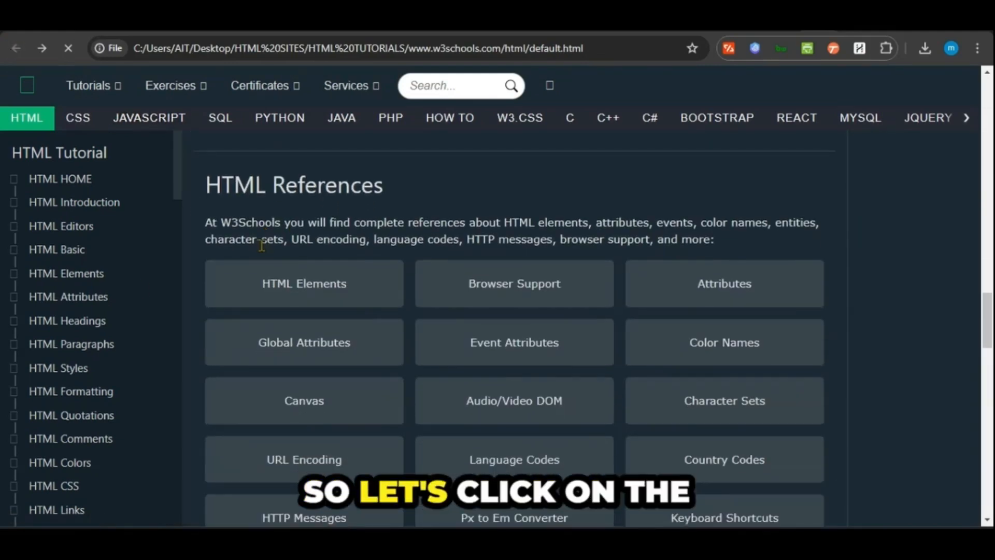
pyautogui.scroll(-12, 96, 286)
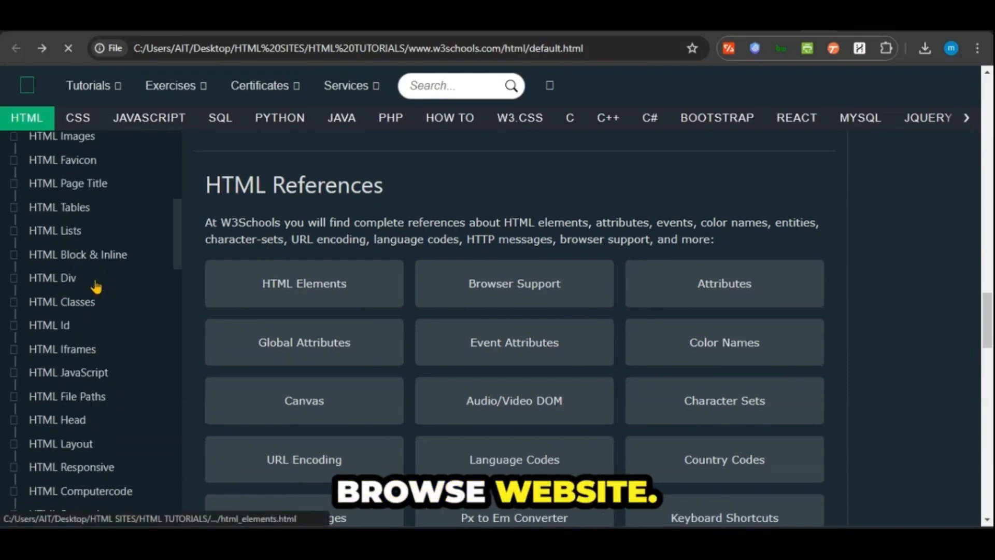
pyautogui.scroll(18, 473, 357)
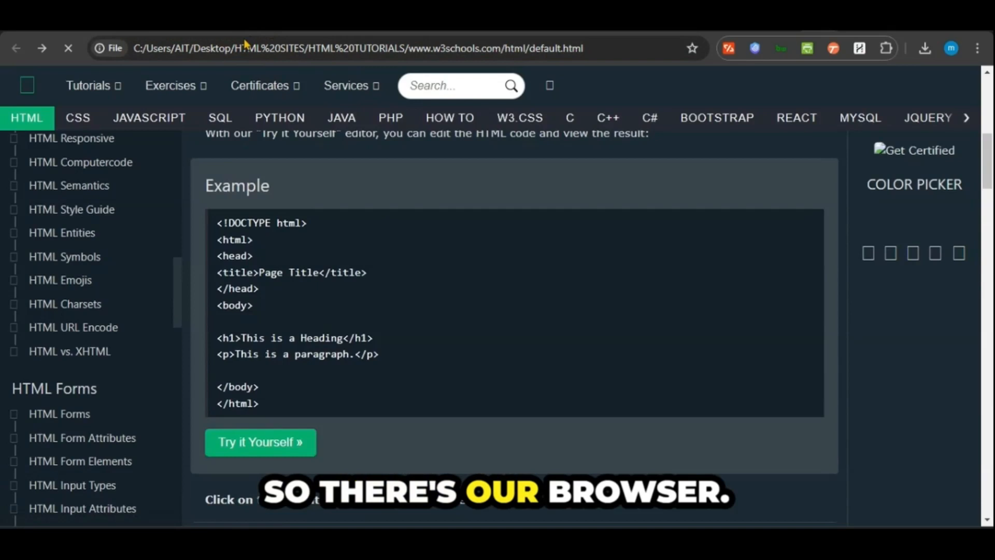
# - Compare the local file address of the mirrored page with the address of the online W3Schools page
pyautogui.click(243, 47)
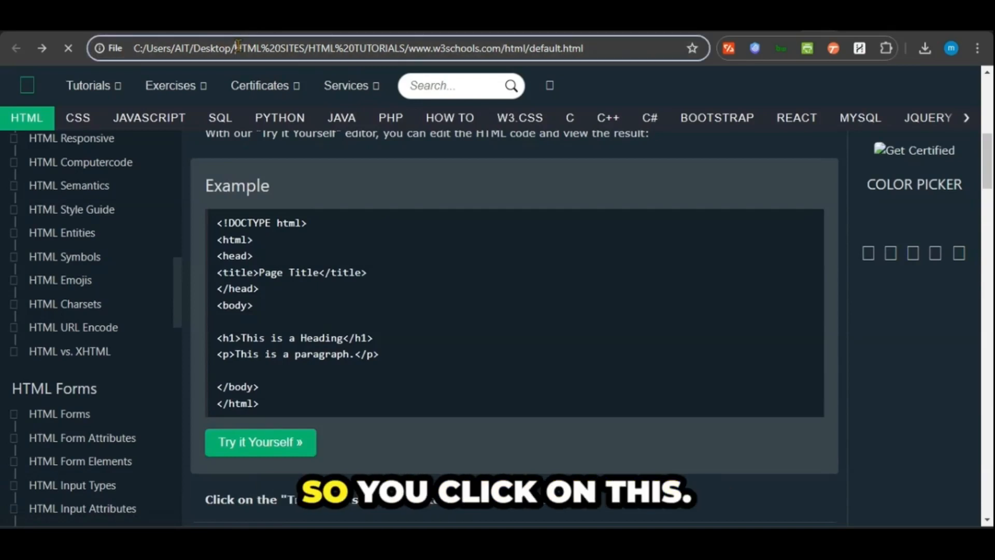
pyautogui.click(200, 49)
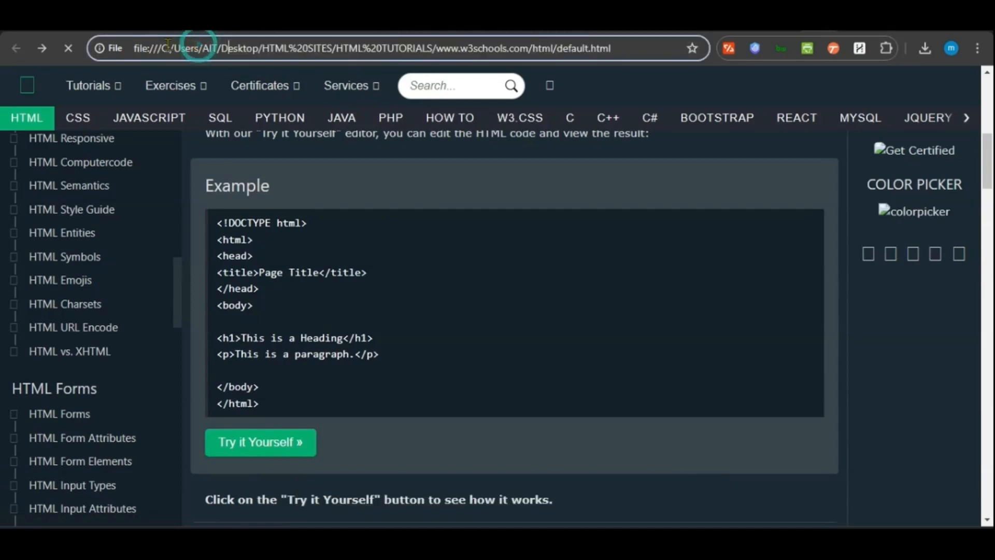
pyautogui.moveTo(153, 49); pyautogui.dragTo(240, 47)
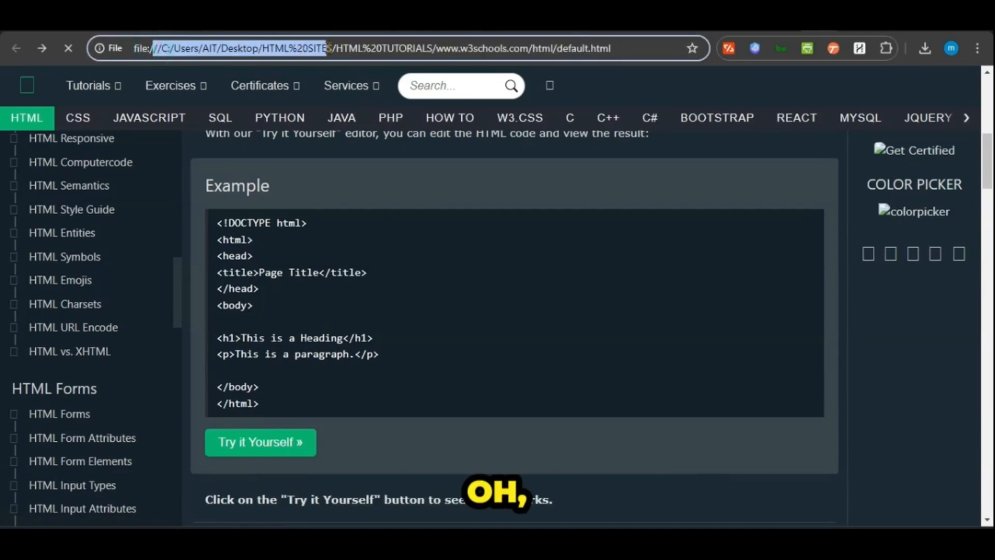
pyautogui.moveTo(348, 48); pyautogui.dragTo(358, 47)
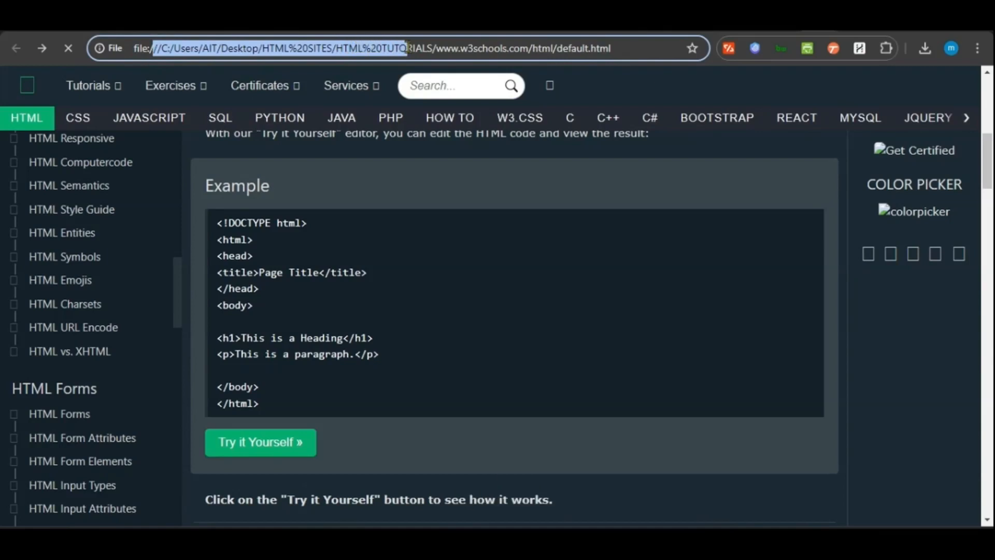
pyautogui.click(614, 46)
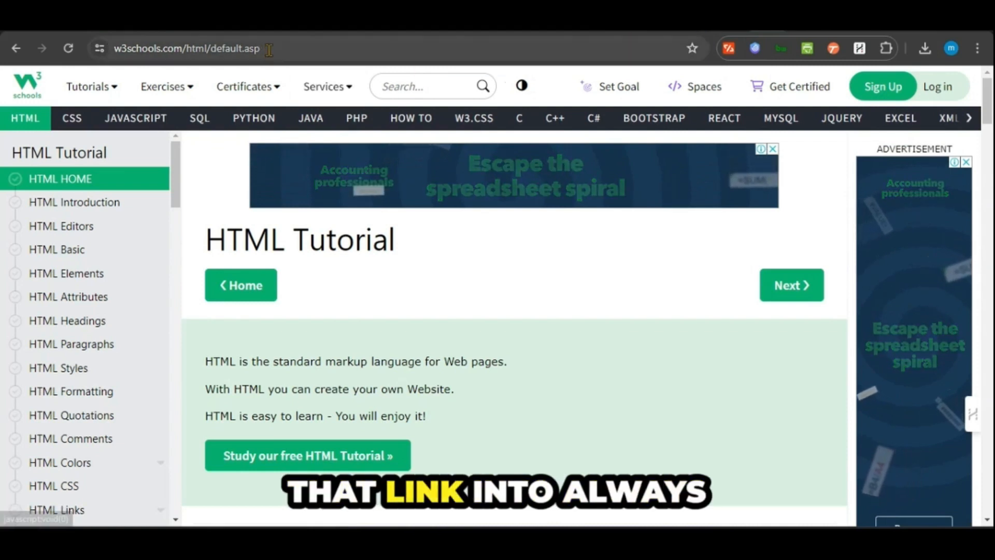
pyautogui.click(269, 49)
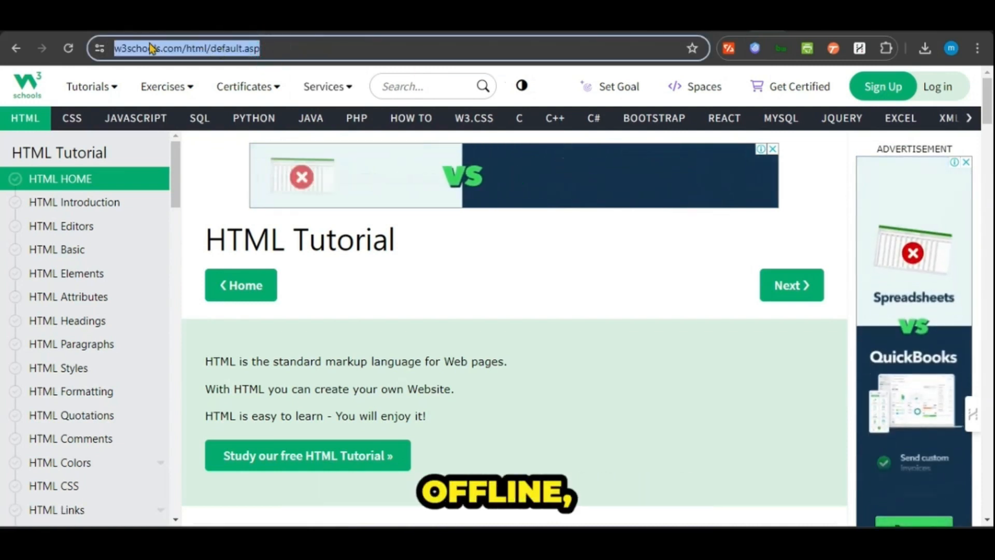
pyautogui.click(150, 44)
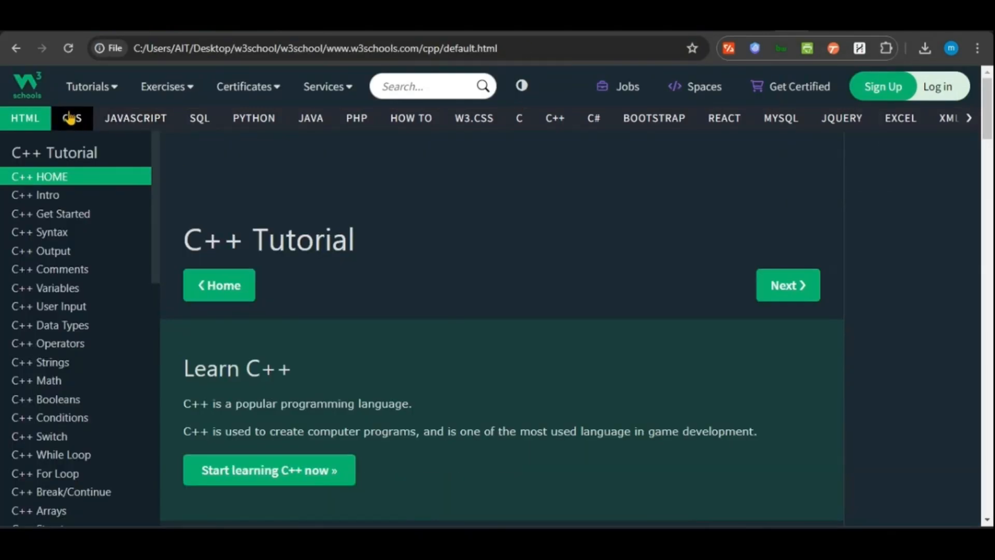
# - Open the HTML tutorial from the tutorials list in the older offline w3school copy
pyautogui.click(89, 87)
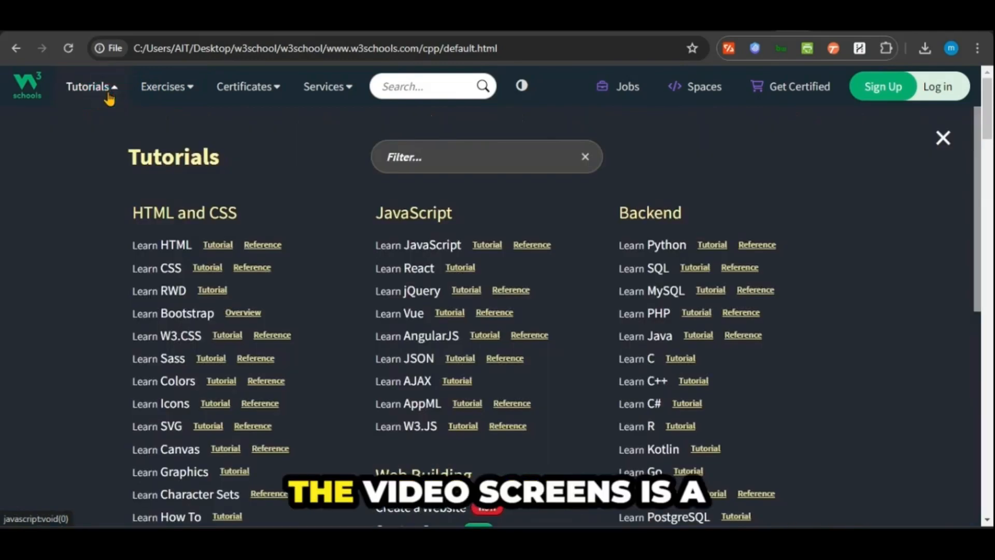
pyautogui.click(169, 240)
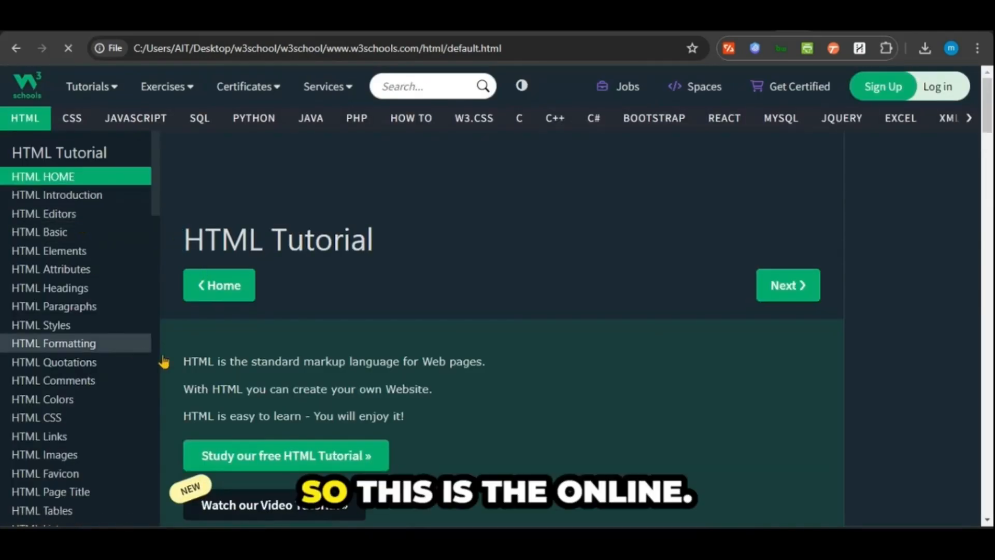
pyautogui.scroll(-10, 402, 375)
# - Open the offline HTML Attributes, HTML Formatting and HTML Links pages and read through the HTML Links page
pyautogui.click(109, 269)
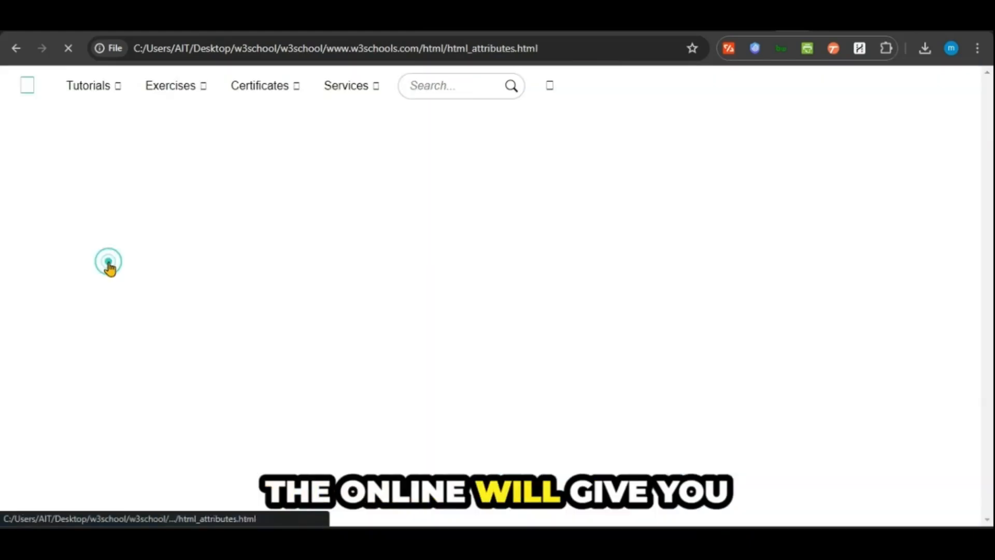
pyautogui.click(86, 344)
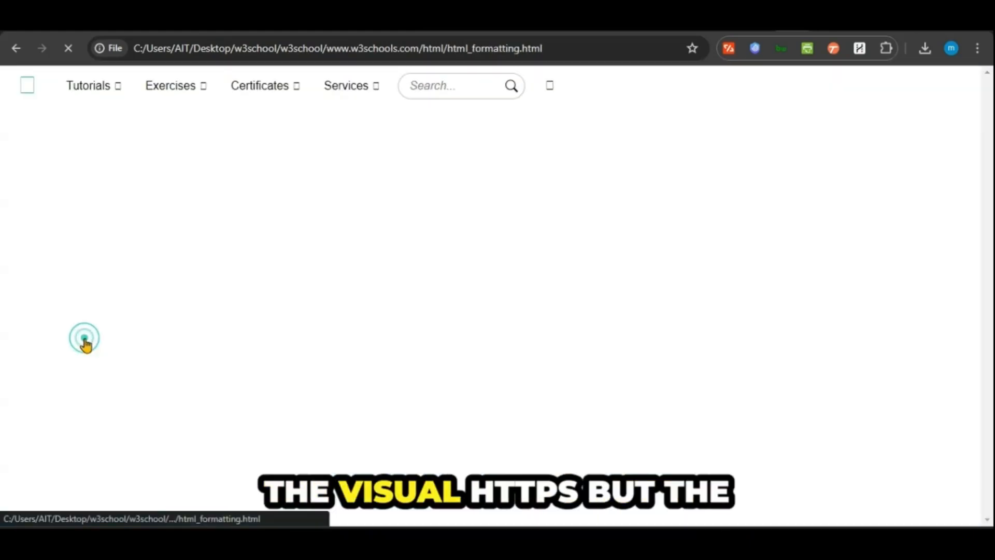
pyautogui.click(73, 436)
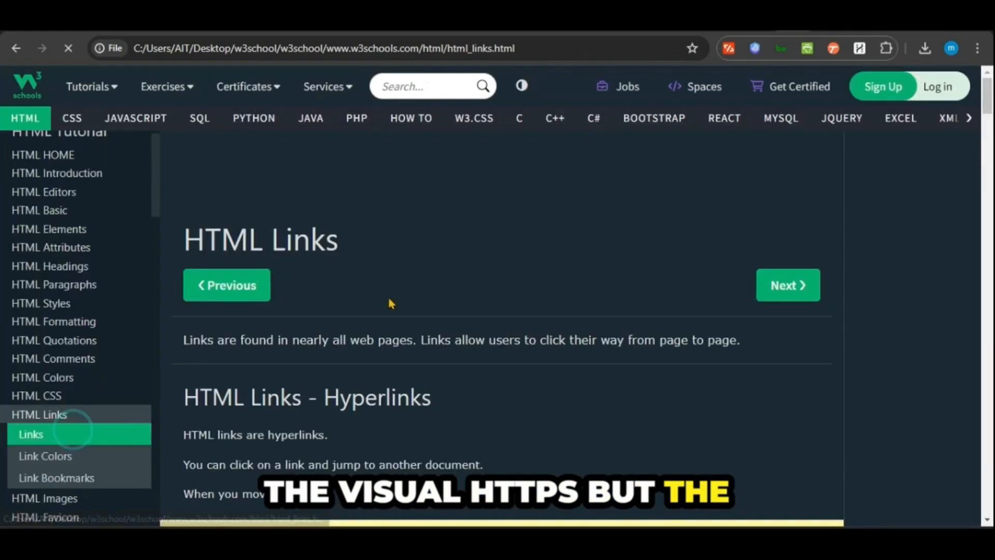
pyautogui.scroll(-12, 389, 300)
pyautogui.scroll(-4, 384, 358)
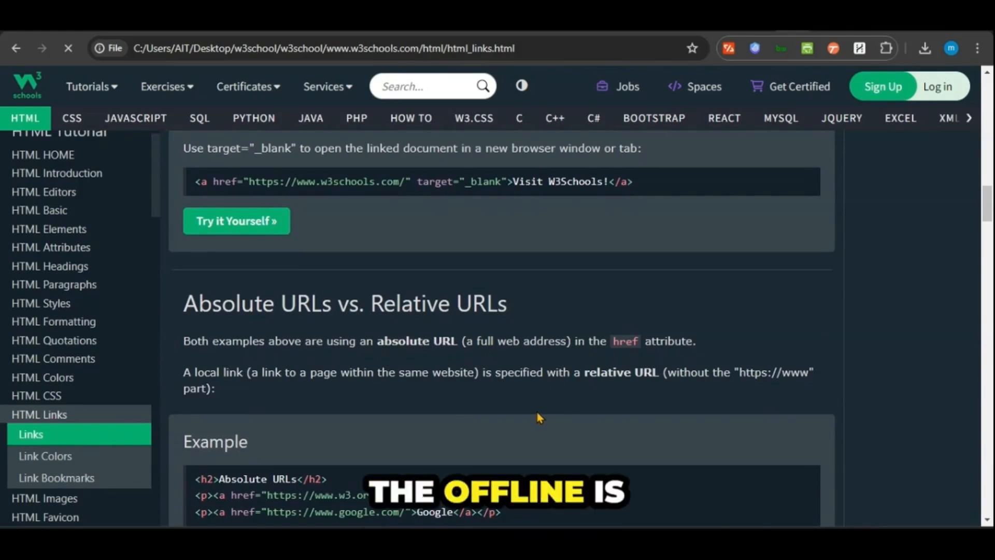
pyautogui.scroll(-8, 684, 326)
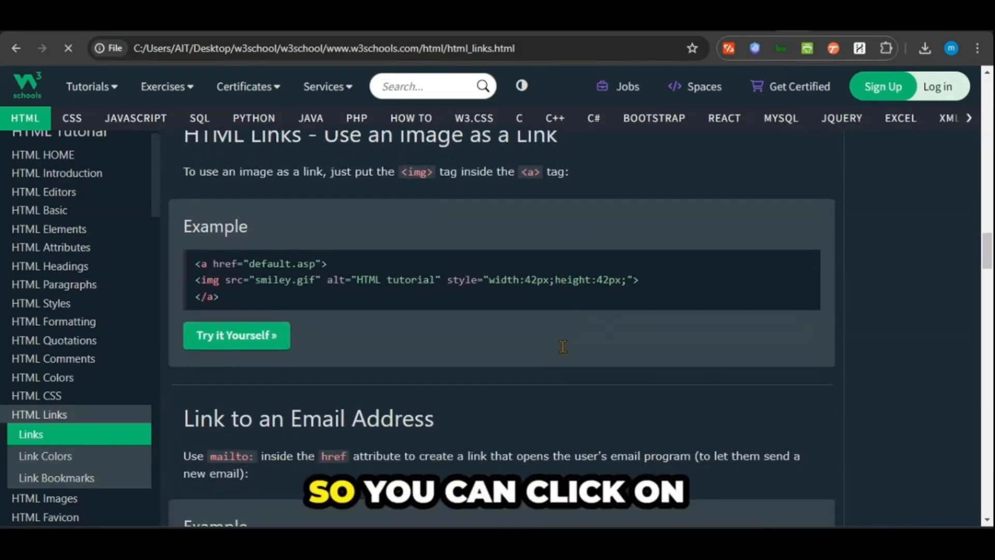